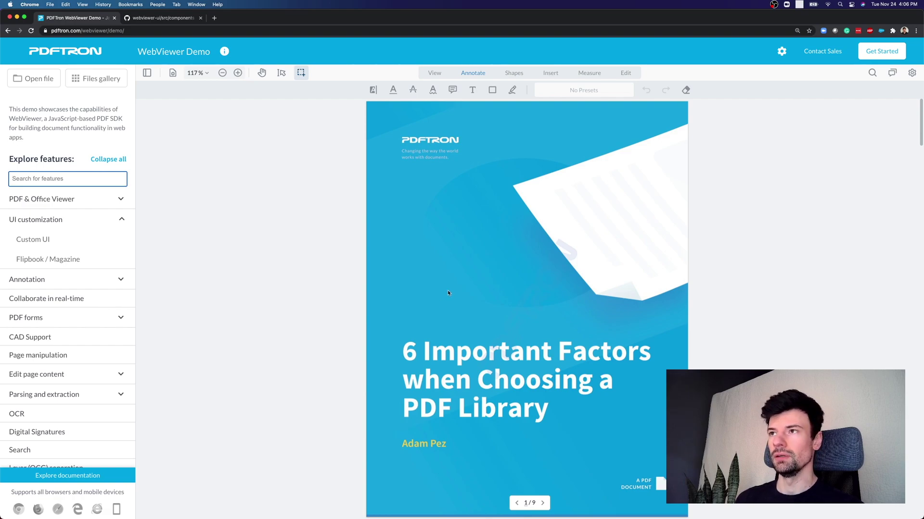
# Scroll from the cover page down to the Overview text on page 2
pyautogui.scroll(-10, 447, 293)
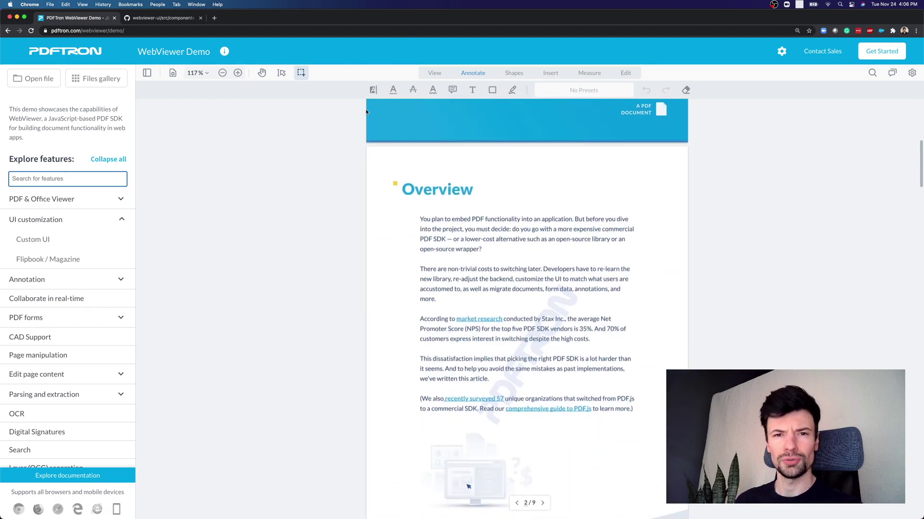
# Highlight the first Overview paragraph in yellow, zoom in twice, and select the highlight
pyautogui.click(373, 90)
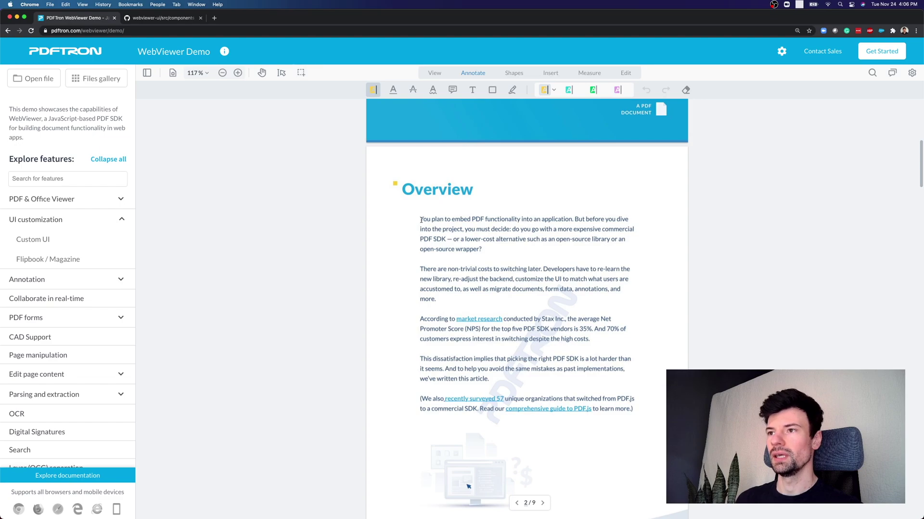
pyautogui.moveTo(420, 220); pyautogui.dragTo(488, 251)
pyautogui.click(238, 73)
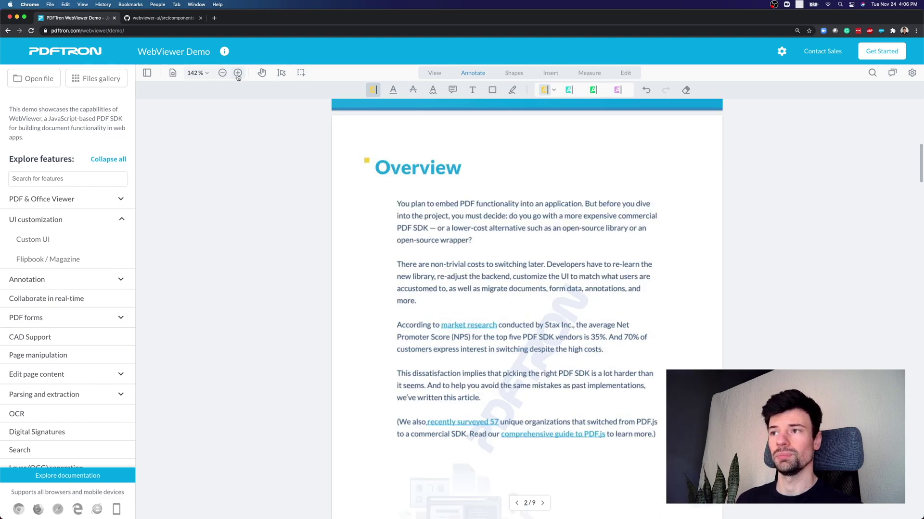
pyautogui.click(238, 74)
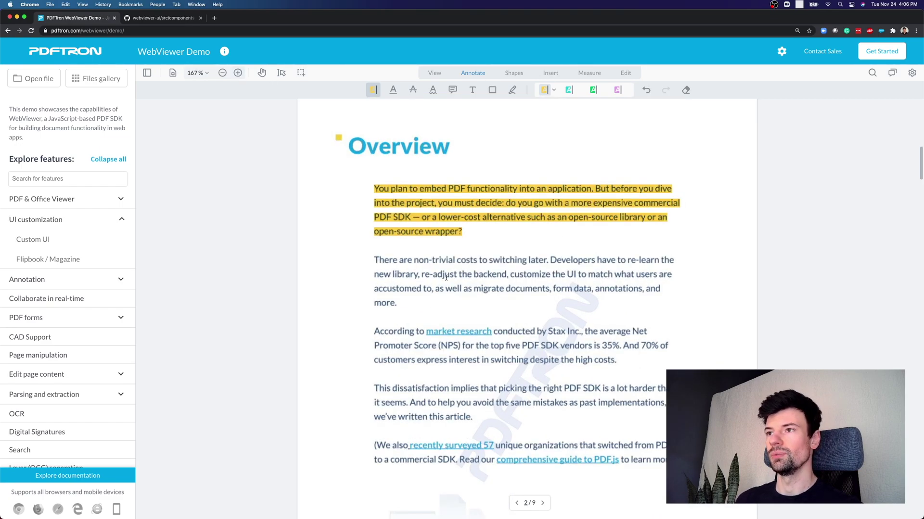
pyautogui.click(460, 204)
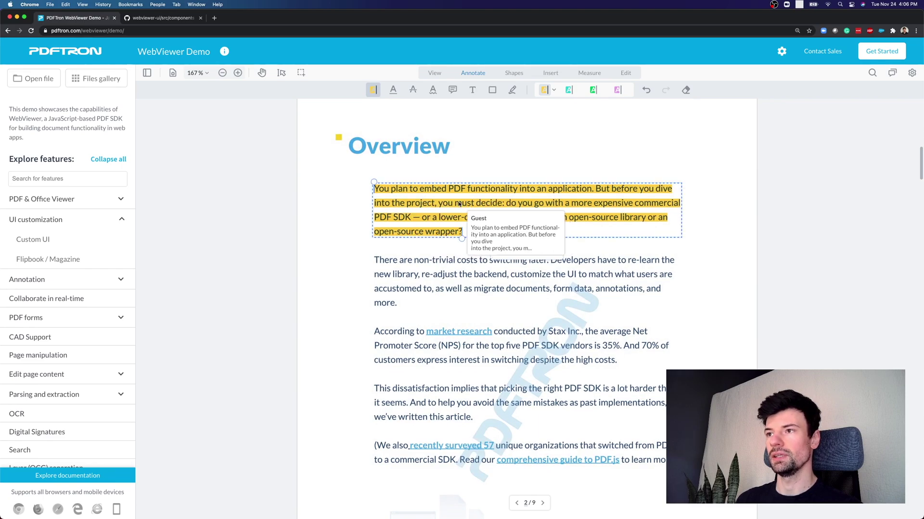
# Post the reply 'Hey could you please change text to' on the highlight's comment thread
pyautogui.click(499, 250)
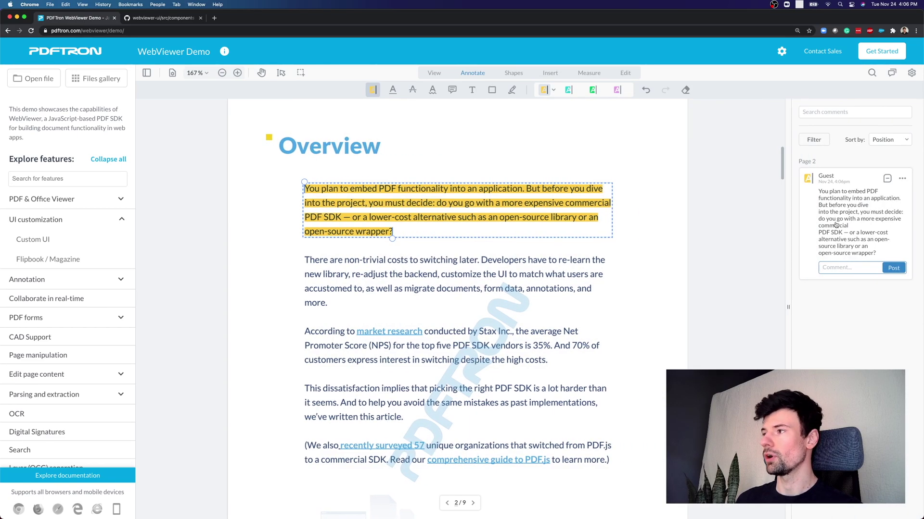
pyautogui.click(836, 267)
pyautogui.write('Hey cou')
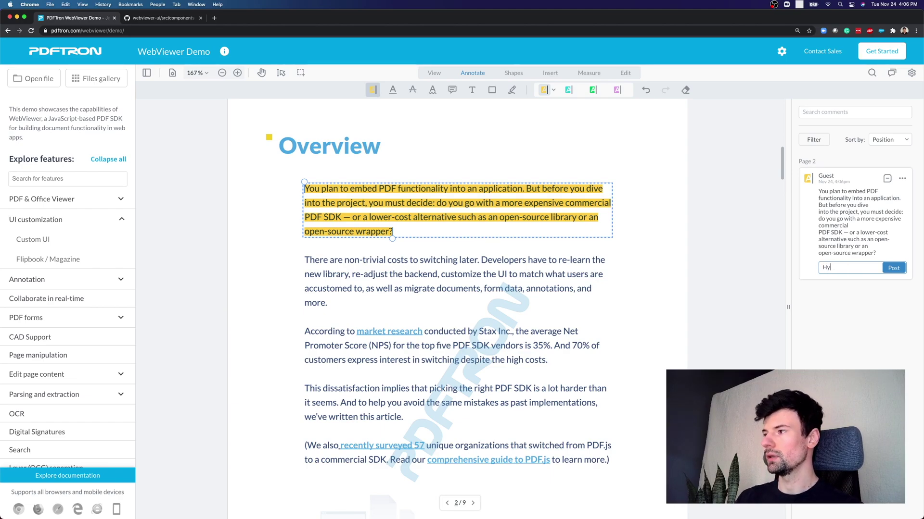
pyautogui.write('ld you')
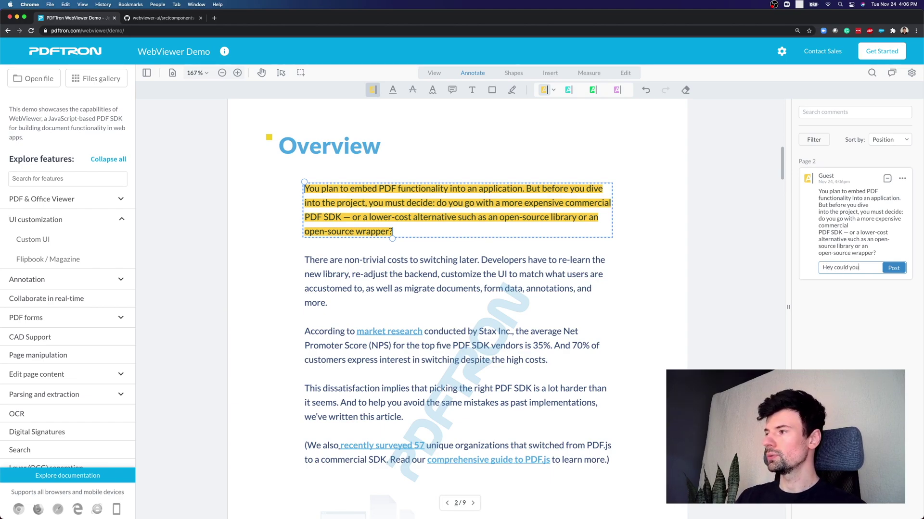
pyautogui.write(' please change text to')
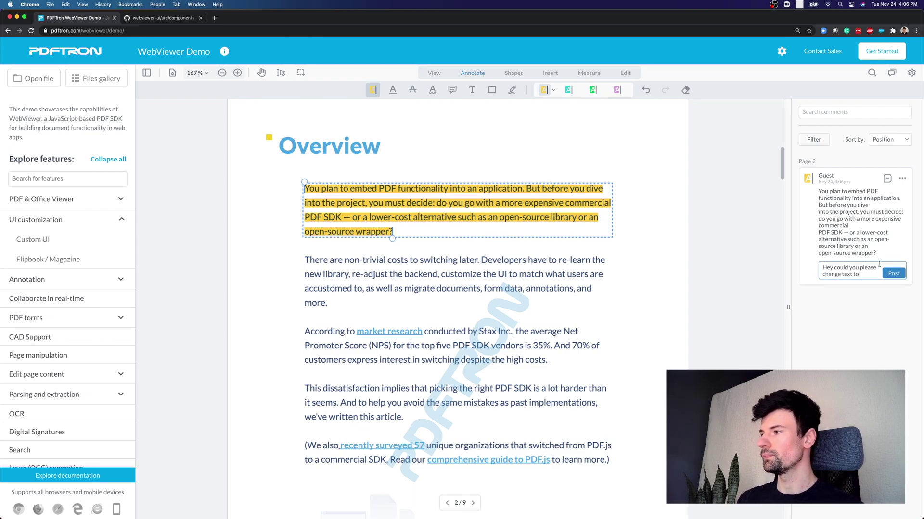
pyautogui.click(893, 273)
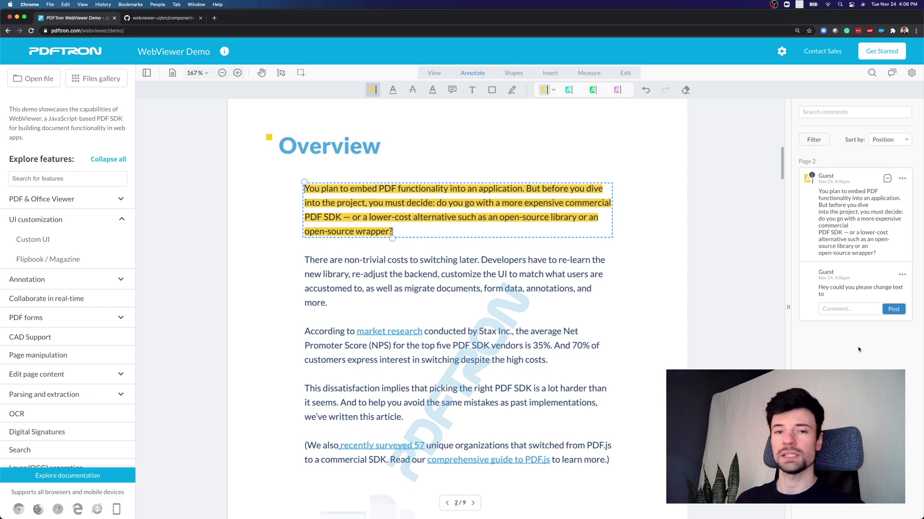
pyautogui.click(887, 178)
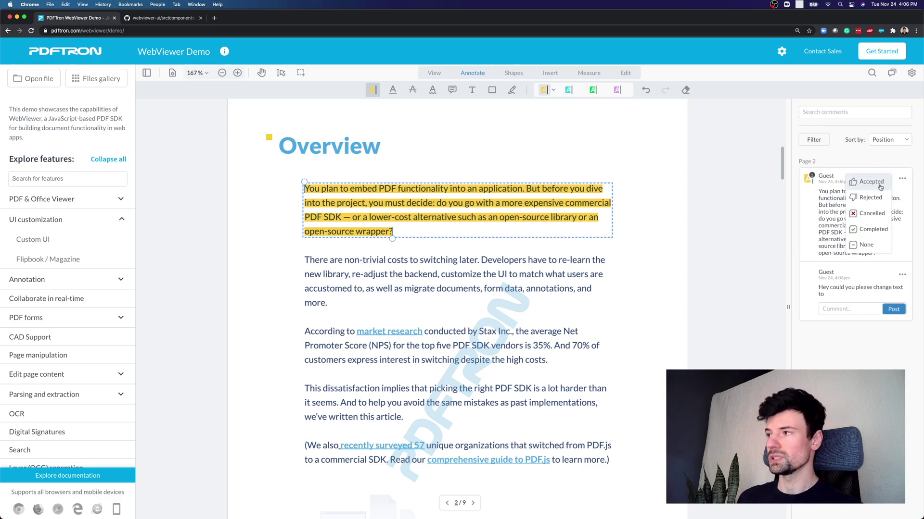
pyautogui.click(855, 306)
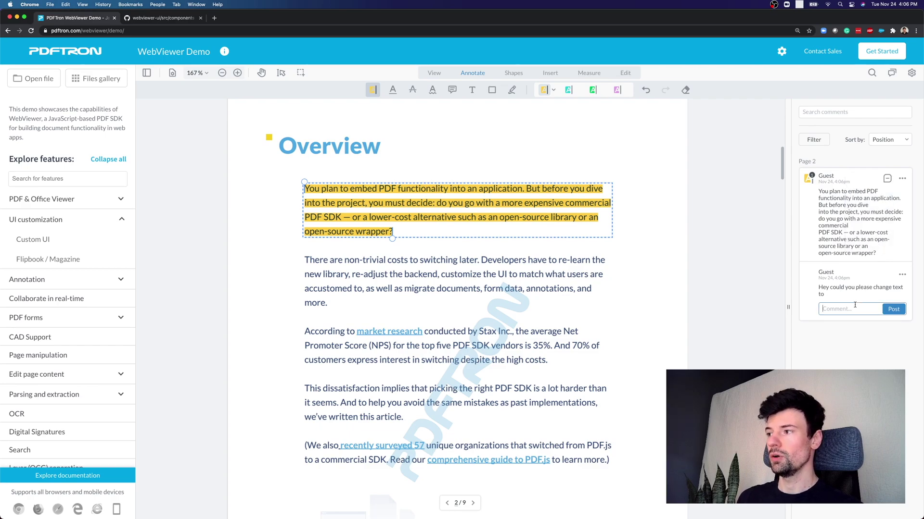
# Underline the second Overview paragraph and strike out the Promoter Score line
pyautogui.click(730, 309)
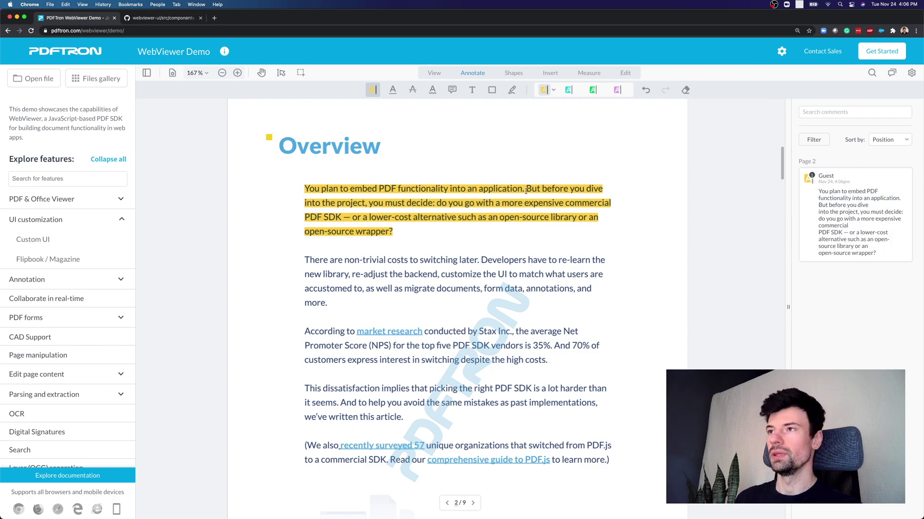
pyautogui.click(393, 90)
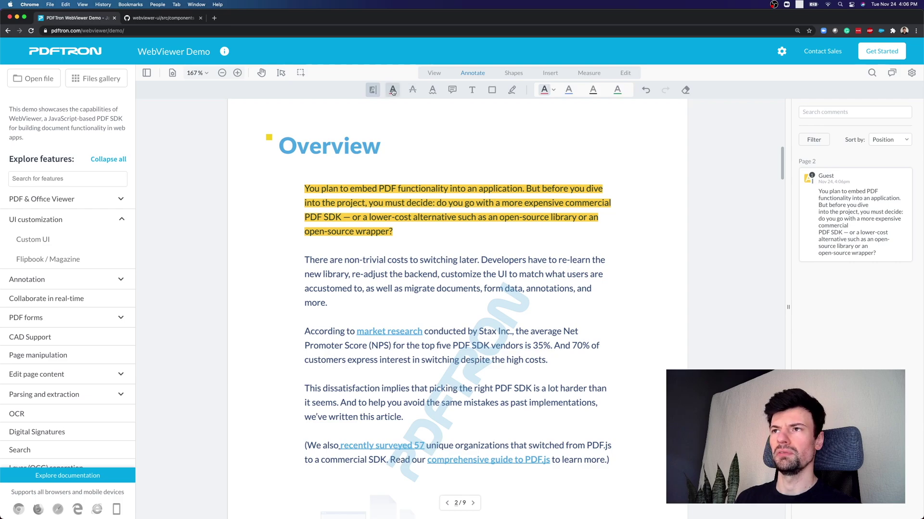
pyautogui.moveTo(304, 261); pyautogui.dragTo(346, 303)
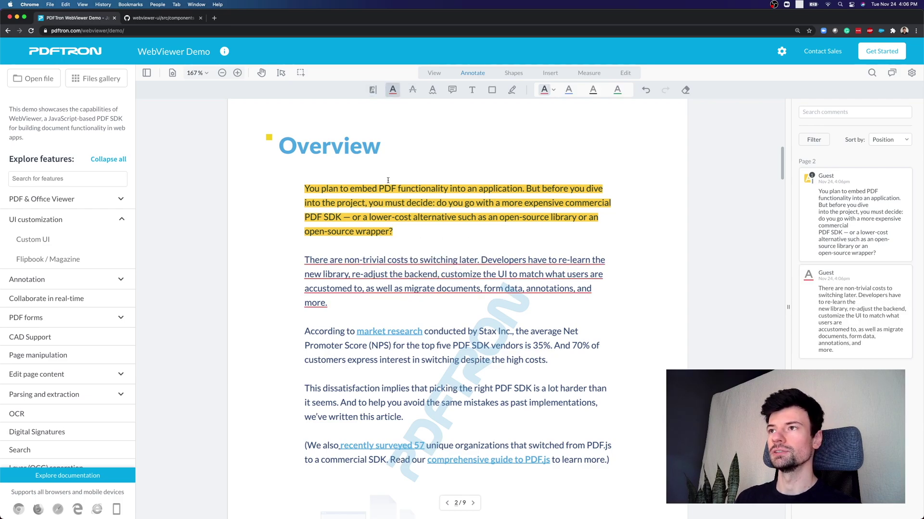
pyautogui.click(412, 90)
pyautogui.moveTo(305, 345); pyautogui.dragTo(547, 361)
# Add a sticky note near the page's top right and a free-text box beside the Overview heading
pyautogui.click(432, 89)
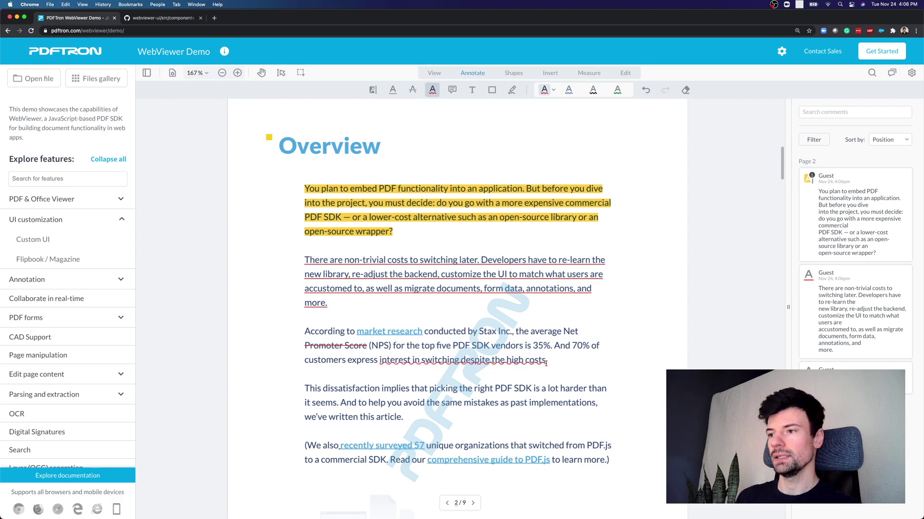
pyautogui.press('n')
pyautogui.click(614, 133)
pyautogui.click(472, 90)
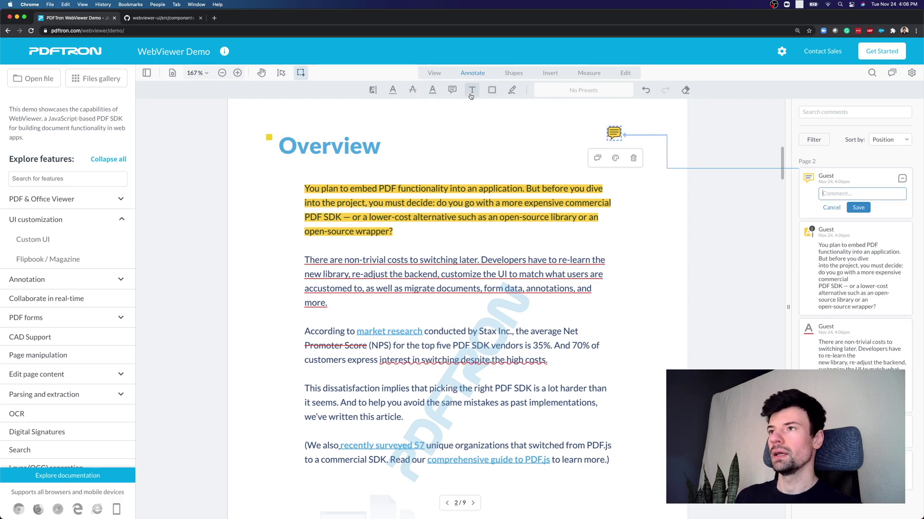
pyautogui.moveTo(442, 156); pyautogui.dragTo(550, 132)
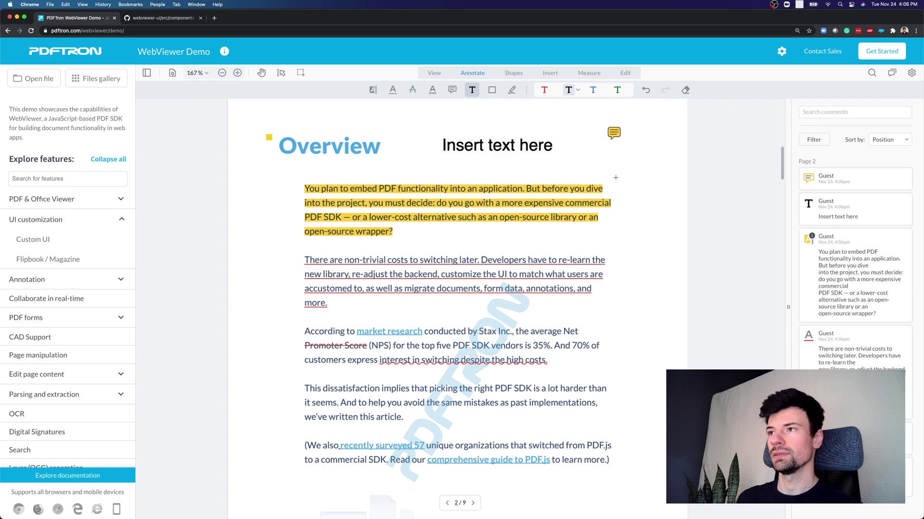
pyautogui.click(545, 119)
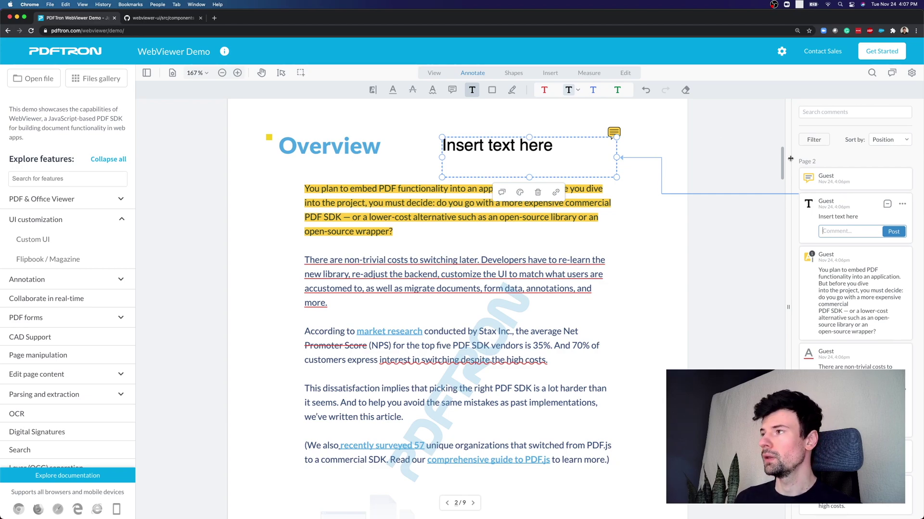
# Sort the comments list by Type, then by Status
pyautogui.click(828, 156)
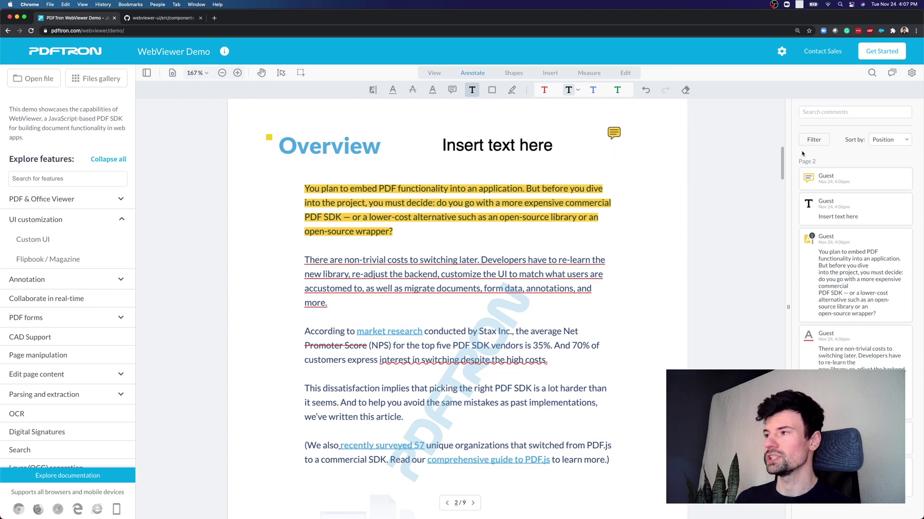
pyautogui.click(812, 140)
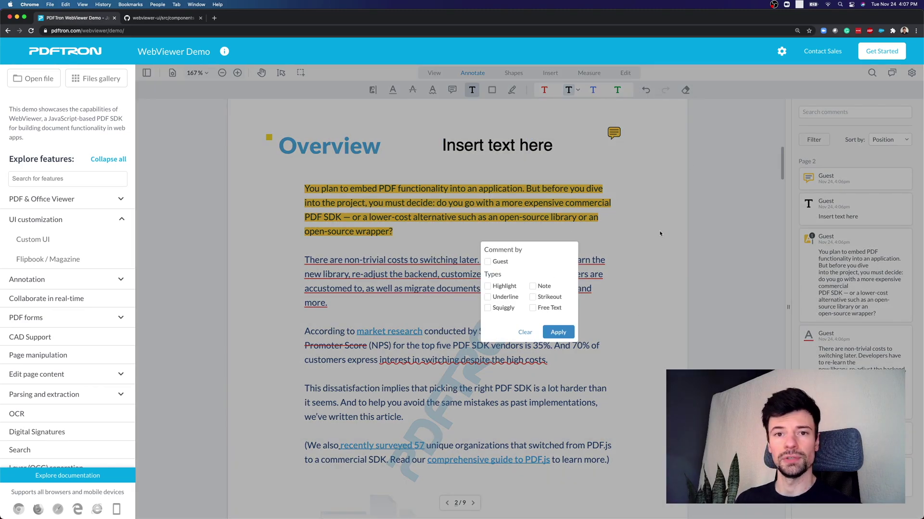
pyautogui.click(831, 160)
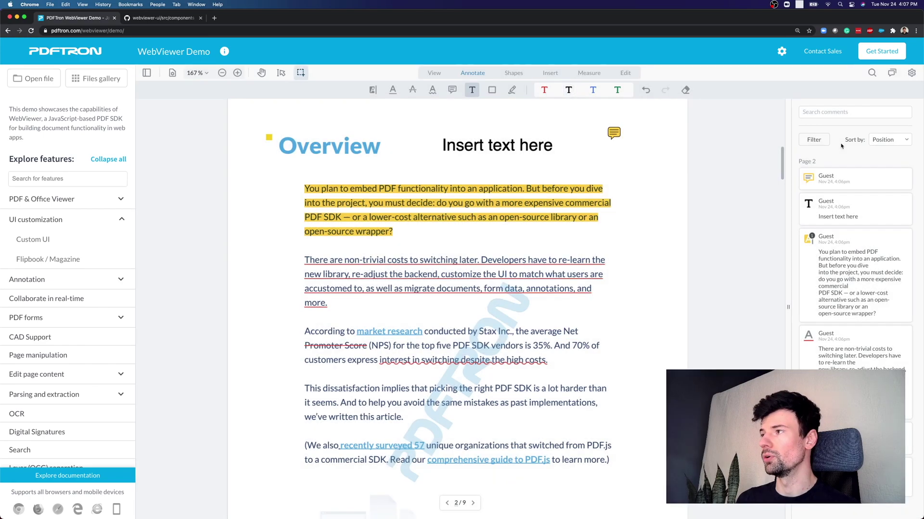
pyautogui.click(886, 145)
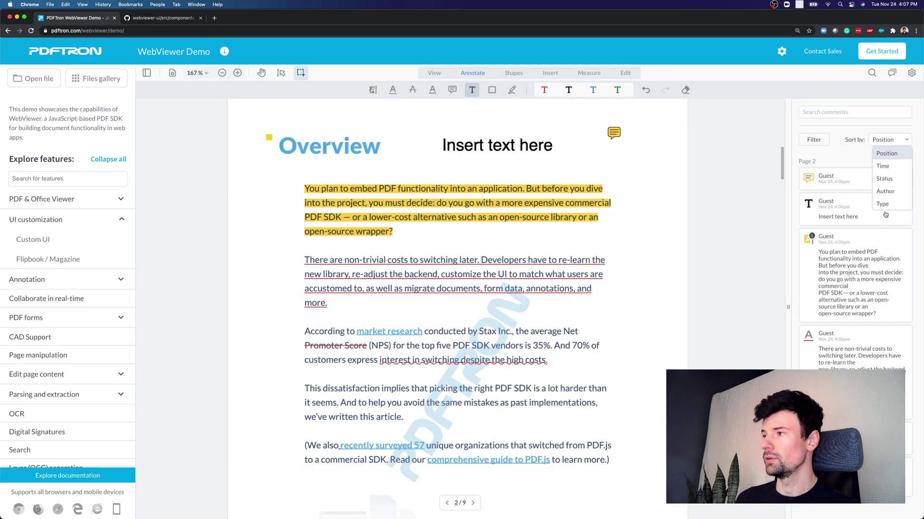
pyautogui.click(885, 204)
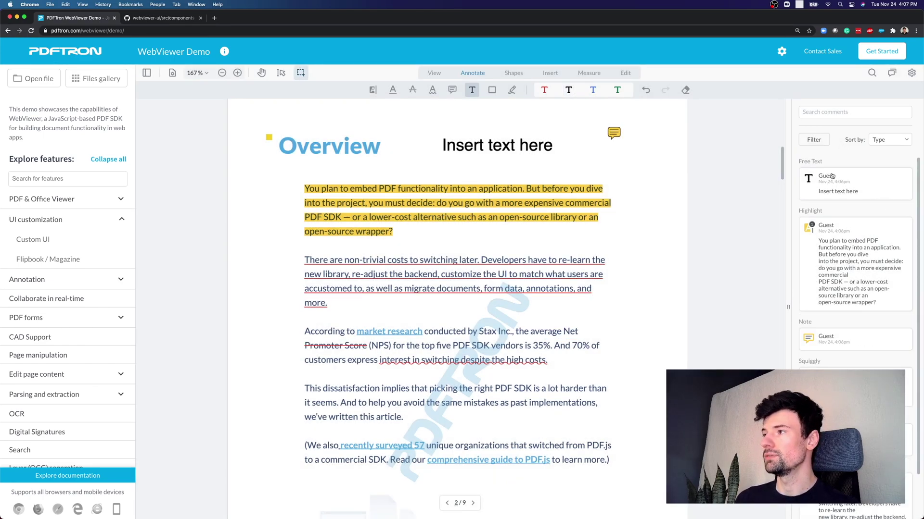
pyautogui.scroll(-2, 846, 324)
pyautogui.scroll(2, 847, 318)
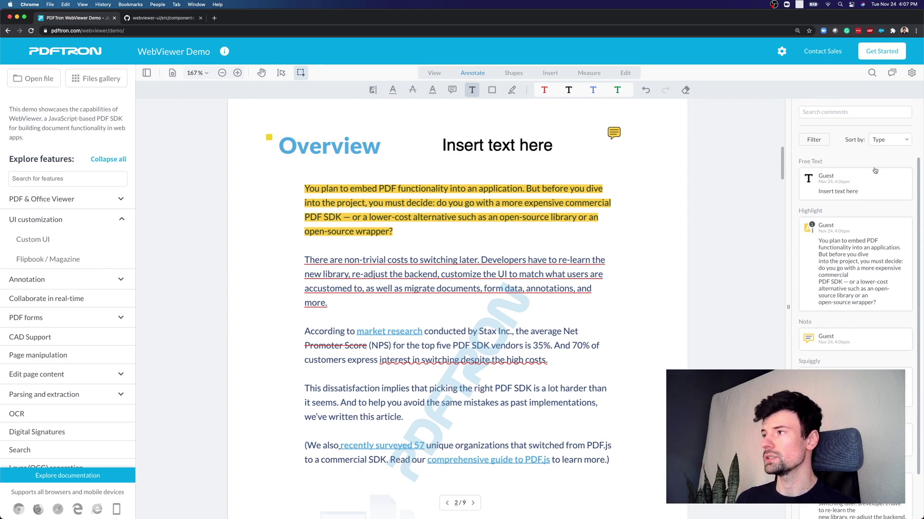
pyautogui.click(884, 146)
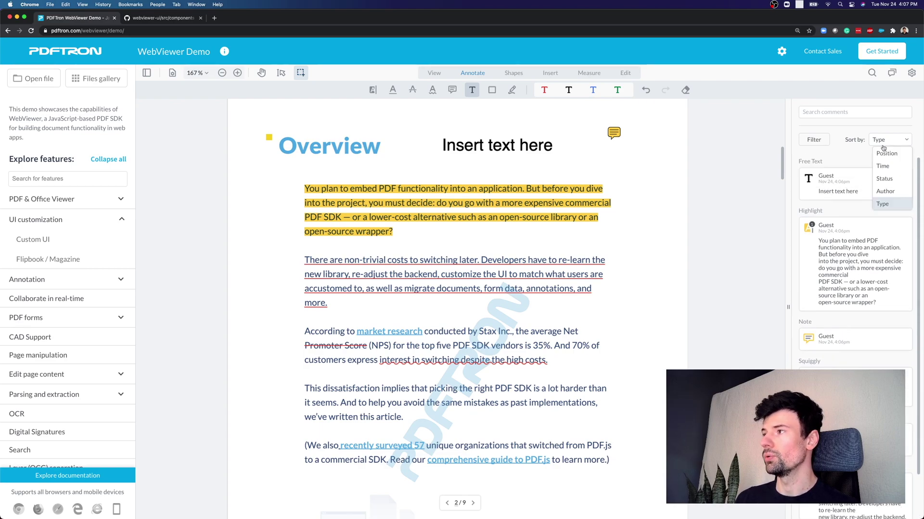
pyautogui.click(884, 181)
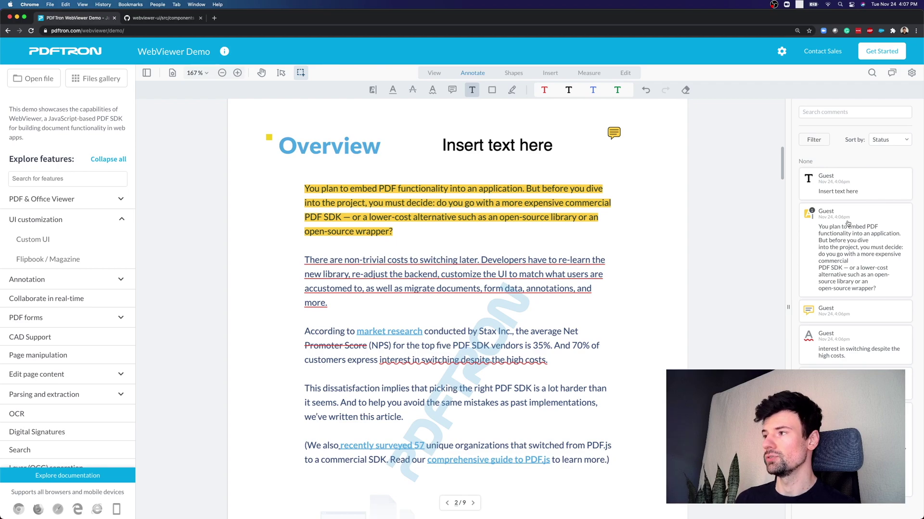
# Mark the highlight's comment as Accepted
pyautogui.click(864, 220)
pyautogui.click(890, 217)
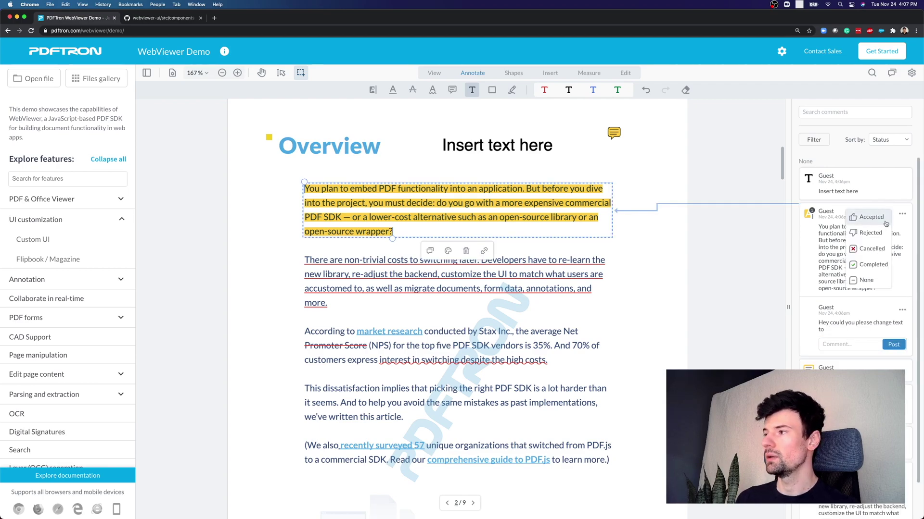
pyautogui.click(884, 220)
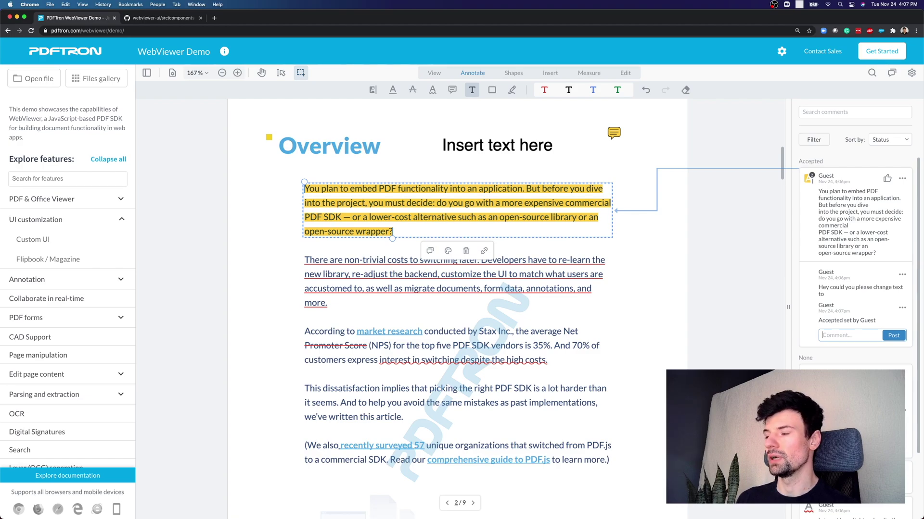
pyautogui.scroll(-3, 823, 368)
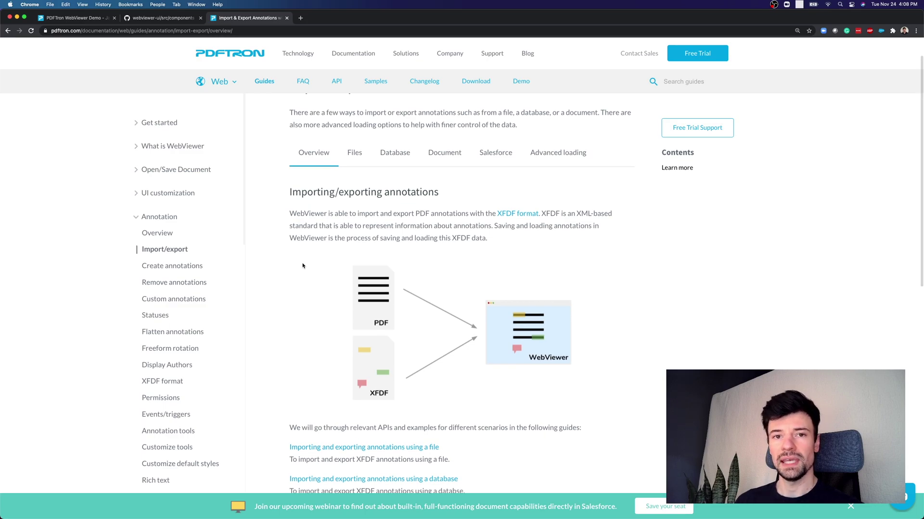
# Scroll back up the Import/export annotations documentation page
pyautogui.scroll(2, 302, 266)
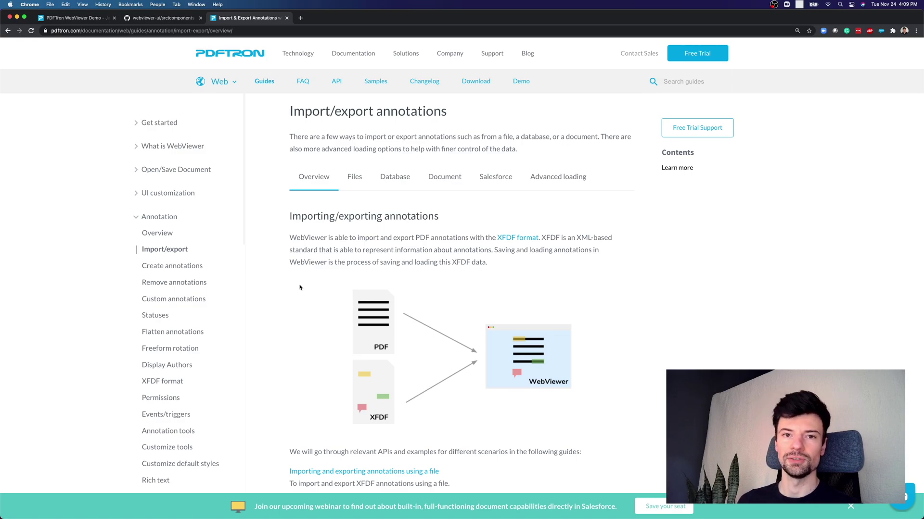
# Return to the WebViewer demo and open the Annotation permissions sample
pyautogui.press('super+1')
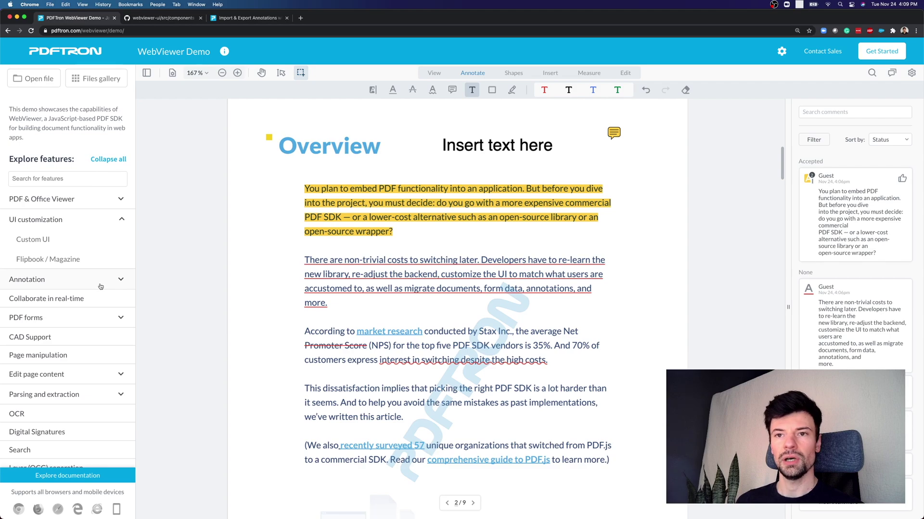
pyautogui.click(100, 283)
pyautogui.click(98, 338)
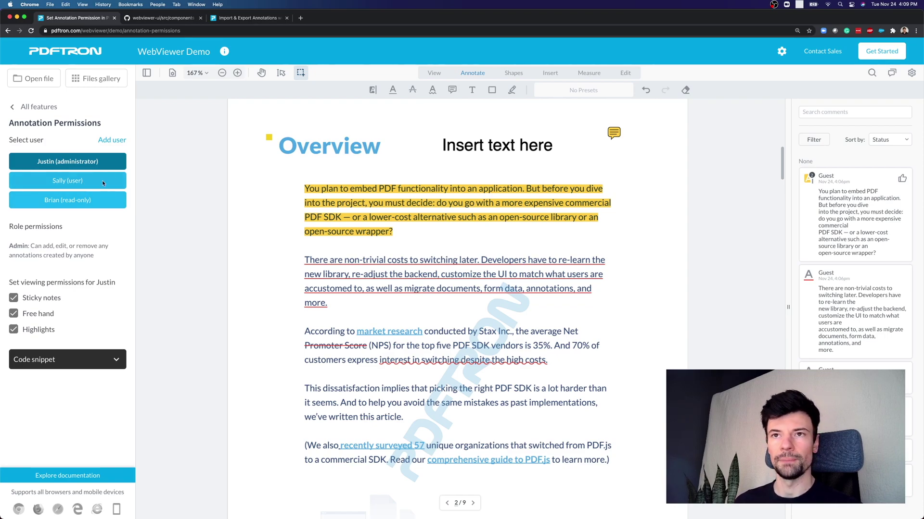
# Start a new custom stamp from the Insert tab's Stamp tool
pyautogui.click(548, 73)
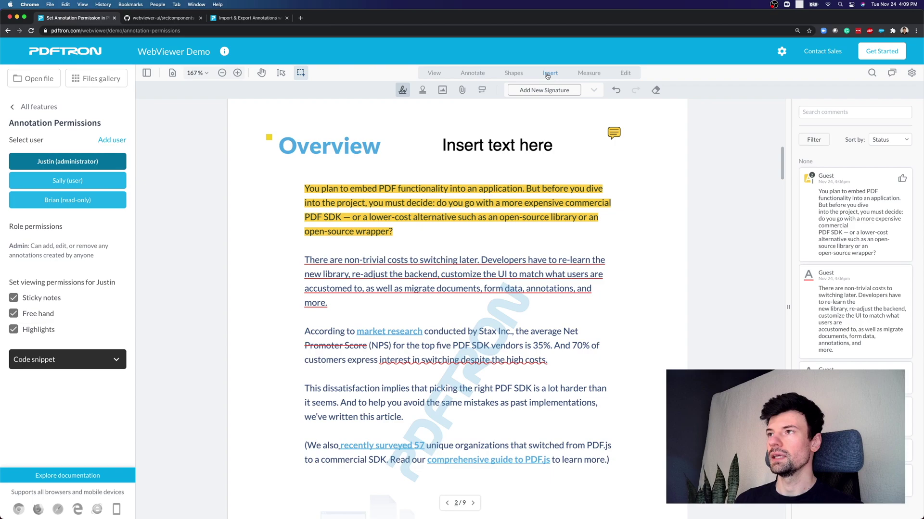
pyautogui.click(421, 92)
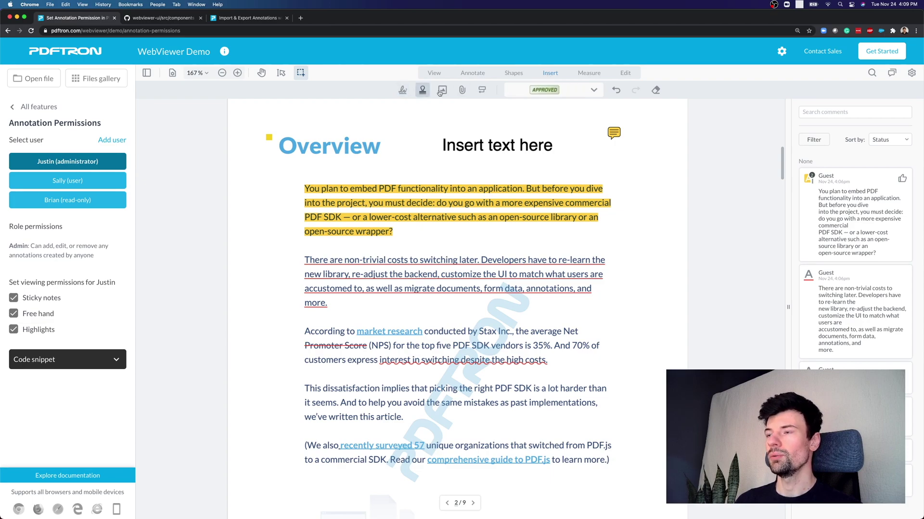
pyautogui.click(594, 92)
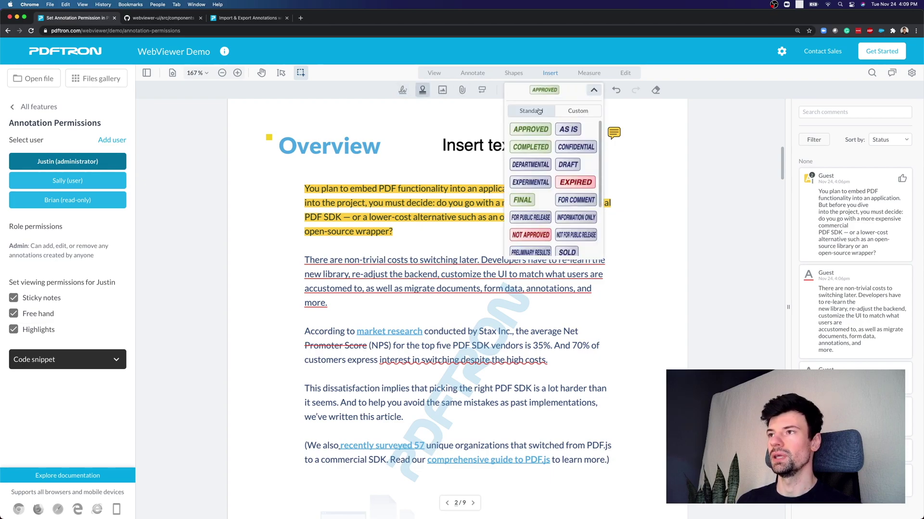
pyautogui.scroll(-3, 551, 195)
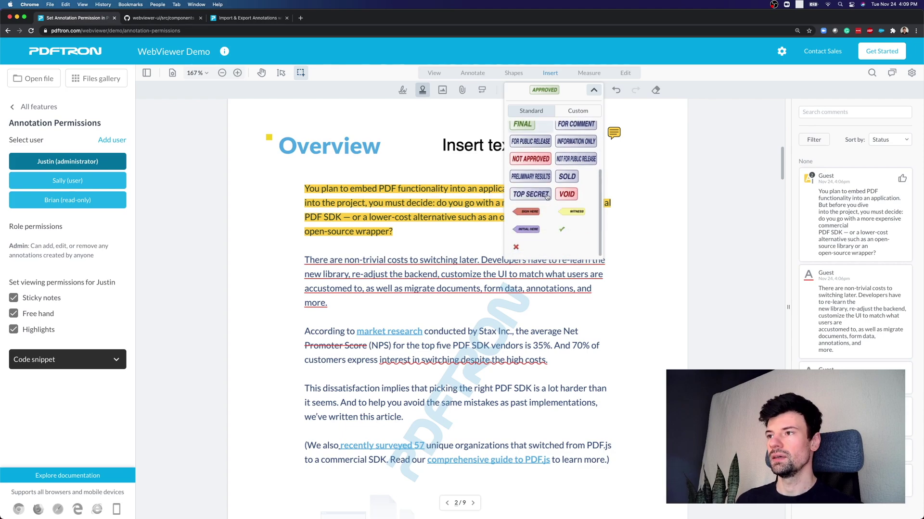
pyautogui.scroll(3, 547, 197)
pyautogui.click(568, 110)
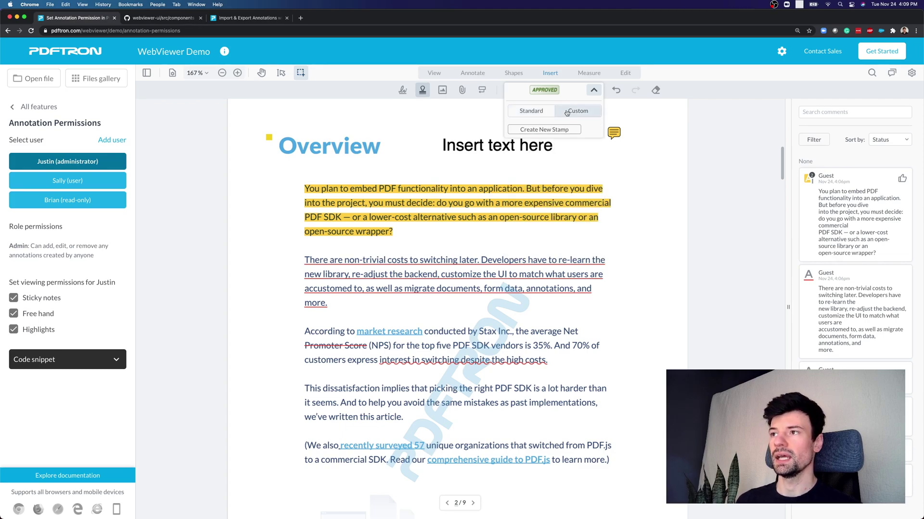
pyautogui.click(555, 131)
# Create an 'AWESOME' stamp without username, date or time and place it beside the market research paragraph
pyautogui.doubleClick(474, 312)
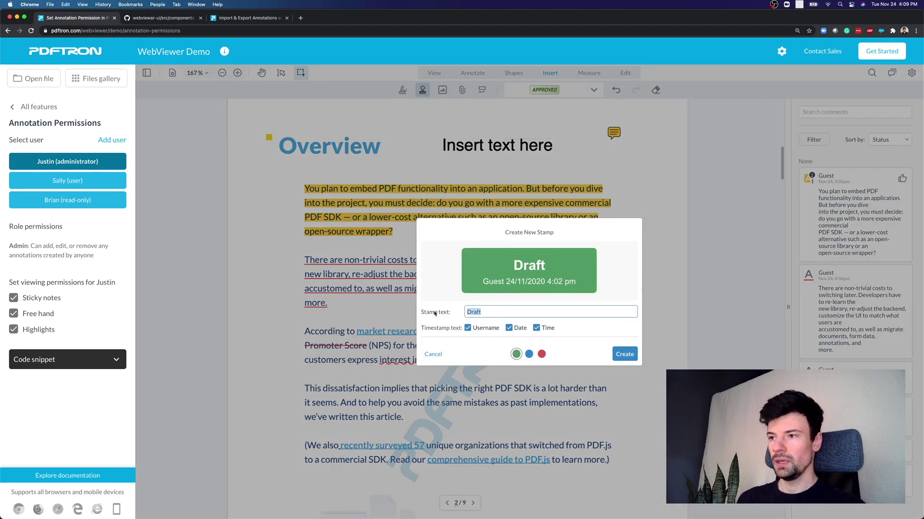
pyautogui.write('AWESOME')
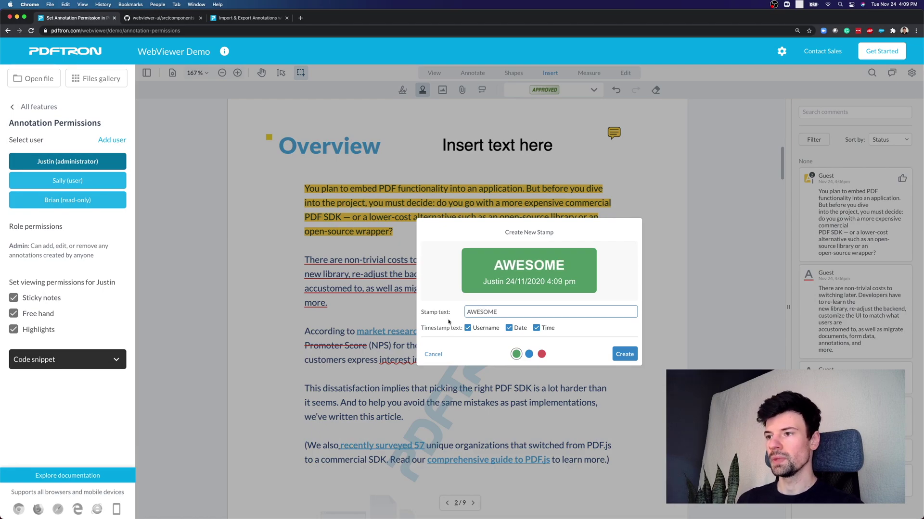
pyautogui.click(478, 332)
pyautogui.click(509, 328)
pyautogui.click(541, 332)
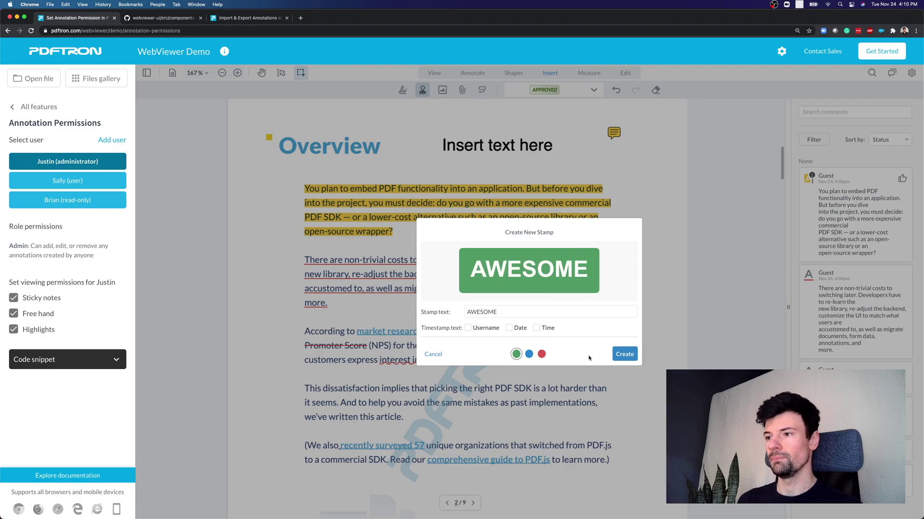
pyautogui.click(625, 354)
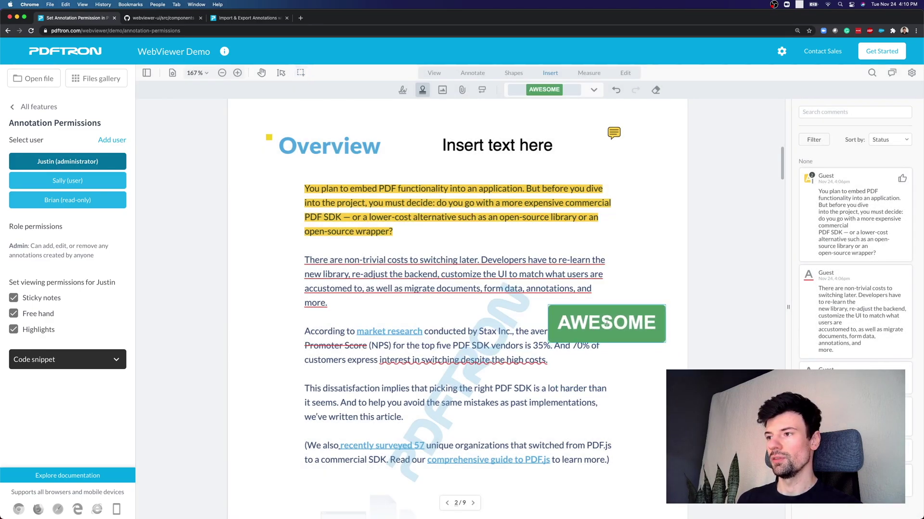
pyautogui.click(606, 323)
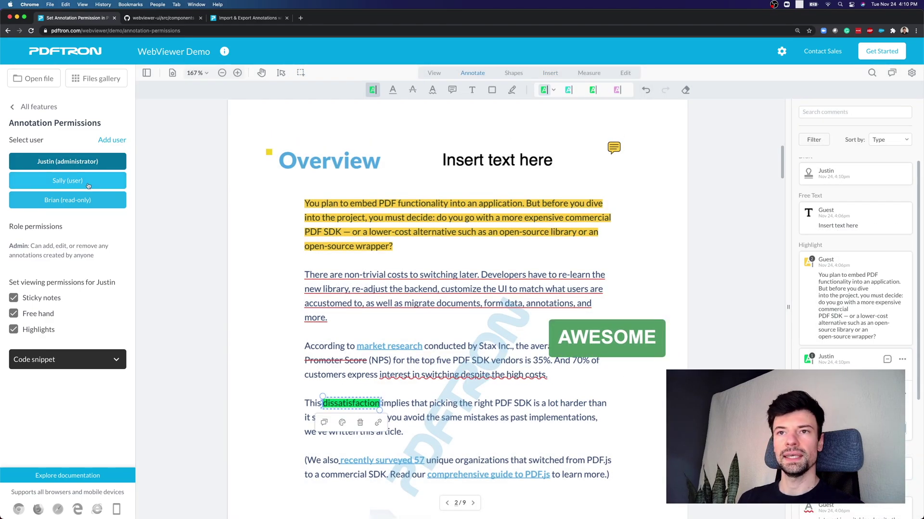
# Make the regular user current, select the AWESOME stamp and dissatisfaction highlight, then pick the Sticky Note tool
pyautogui.click(99, 186)
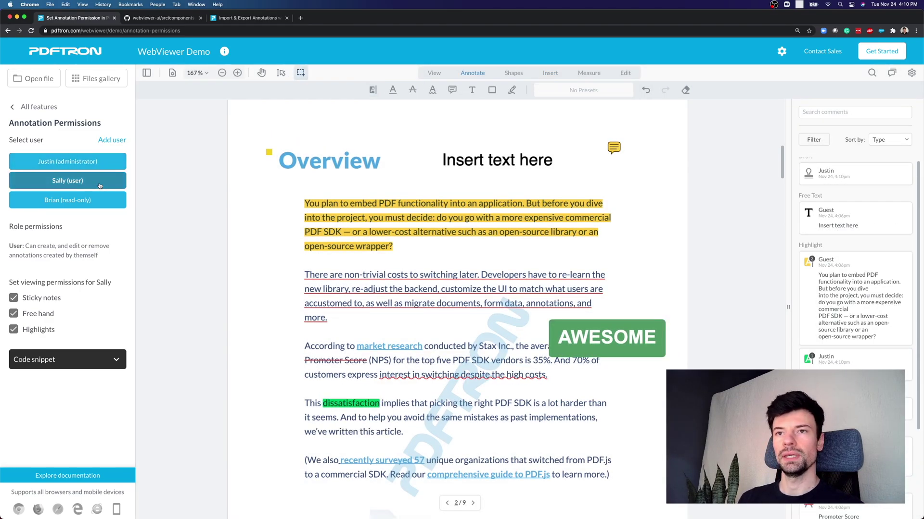
pyautogui.click(587, 342)
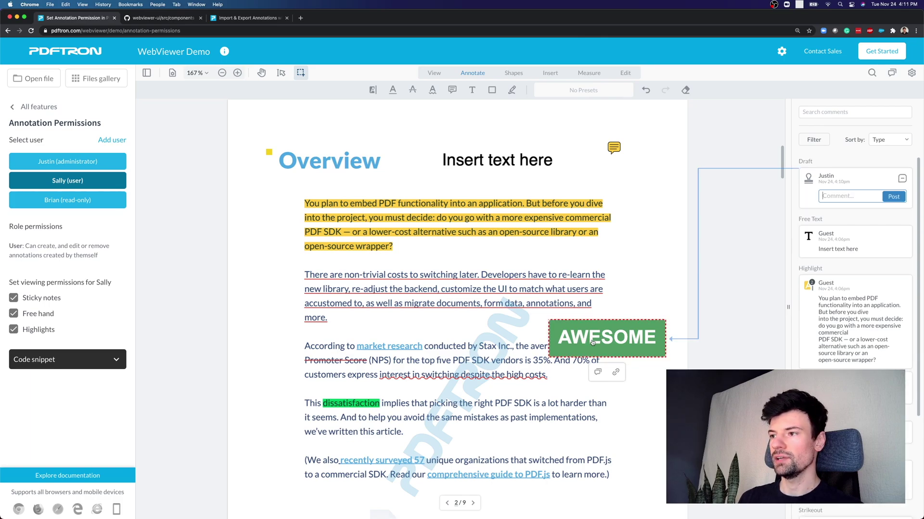
pyautogui.click(356, 403)
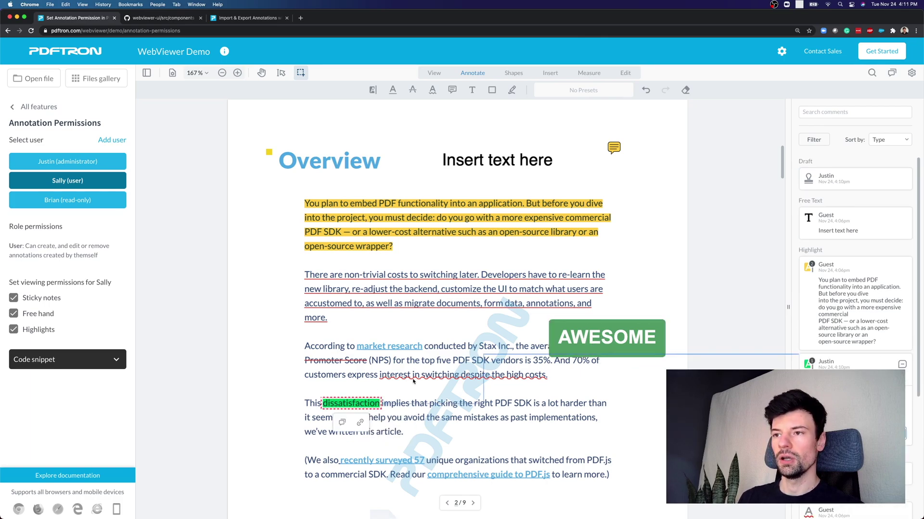
pyautogui.click(478, 74)
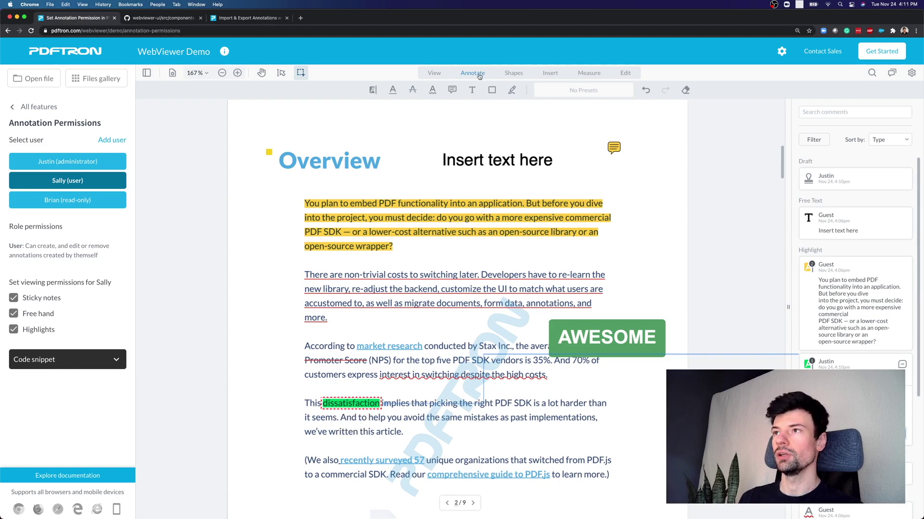
pyautogui.click(451, 90)
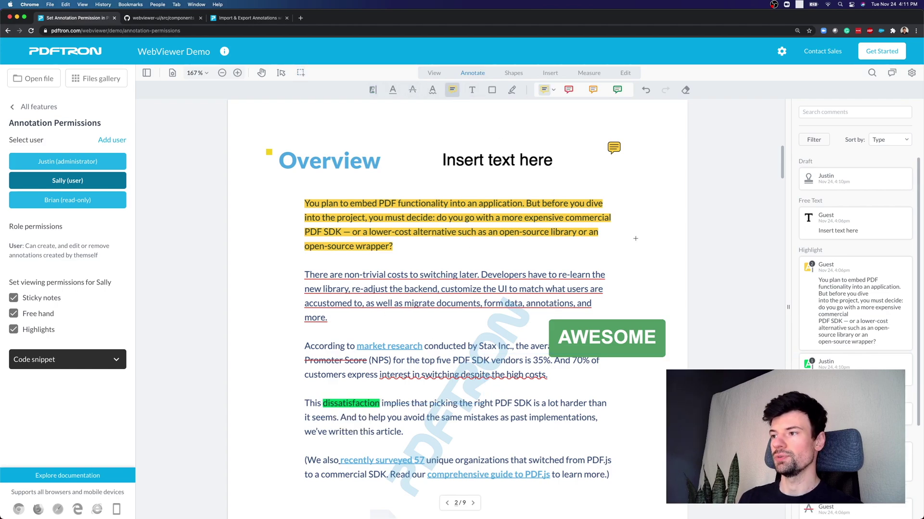
# Place an orange sticky note beside the dissatisfaction line, then try accepting the highlight's comment
pyautogui.click(593, 90)
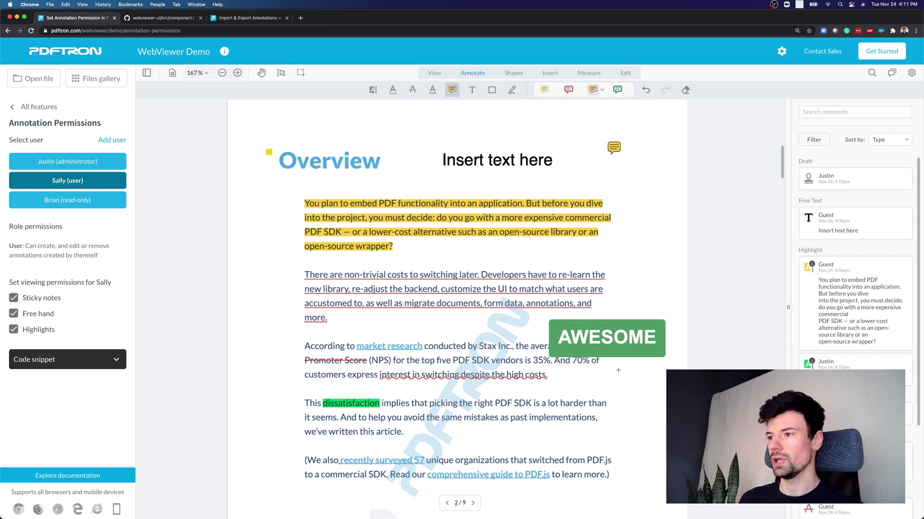
pyautogui.click(619, 390)
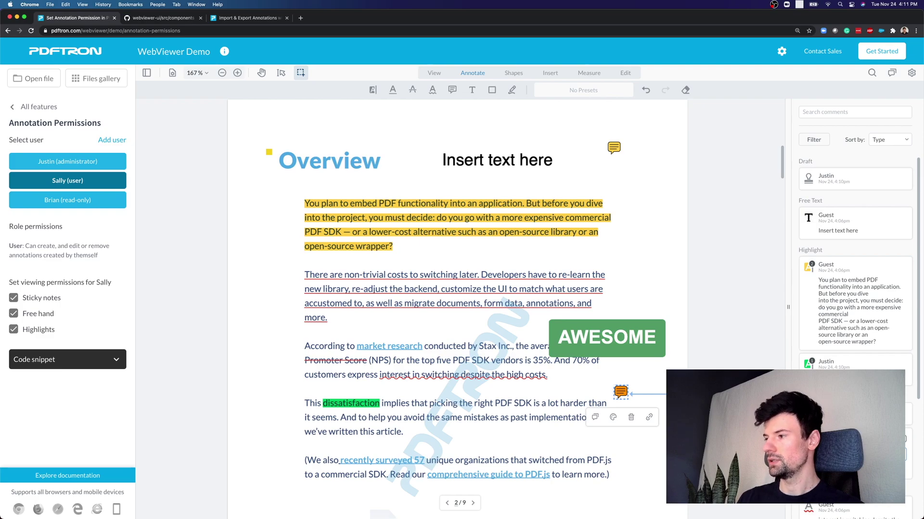
pyautogui.click(350, 403)
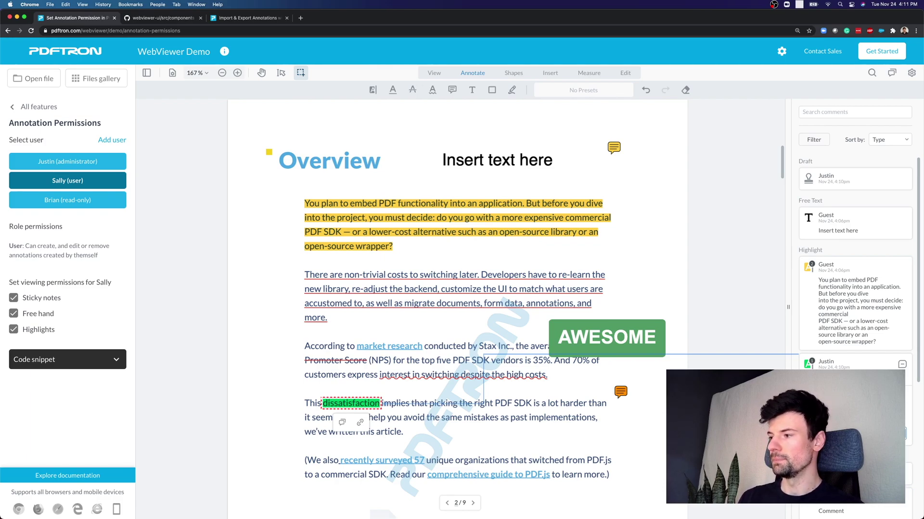
pyautogui.click(898, 367)
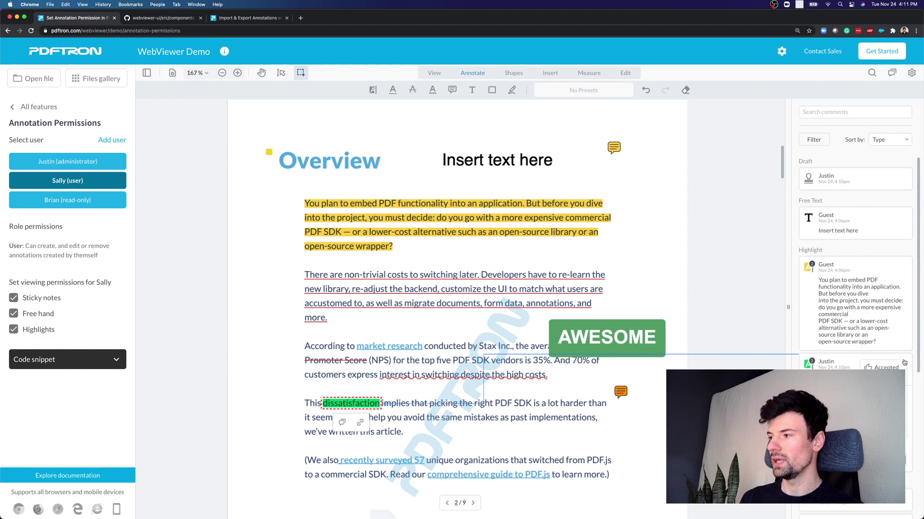
pyautogui.click(897, 366)
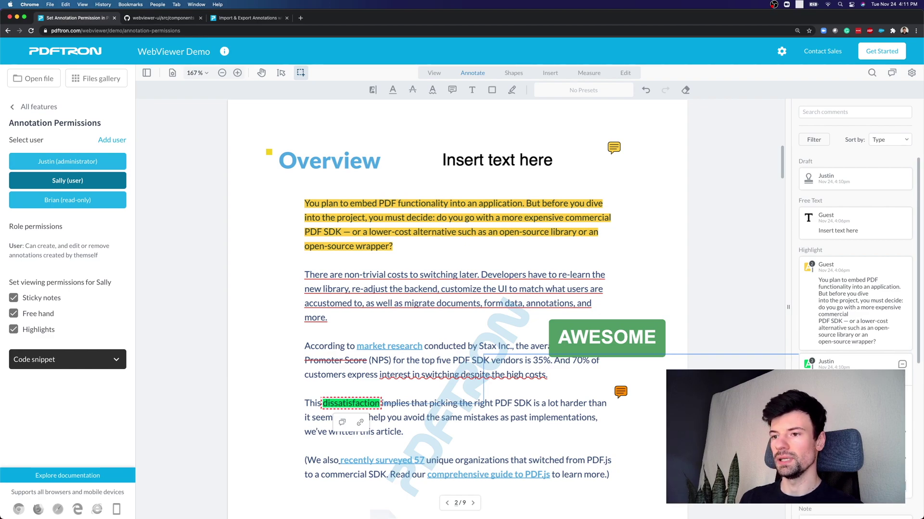
pyautogui.press('Escape')
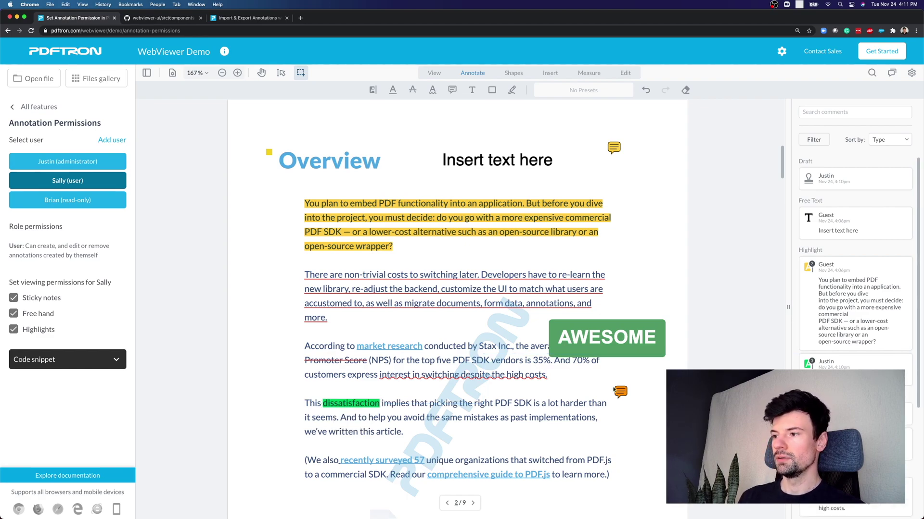
# Switch to the administrator user and delete the regular user's orange sticky note on page 2
pyautogui.click(92, 164)
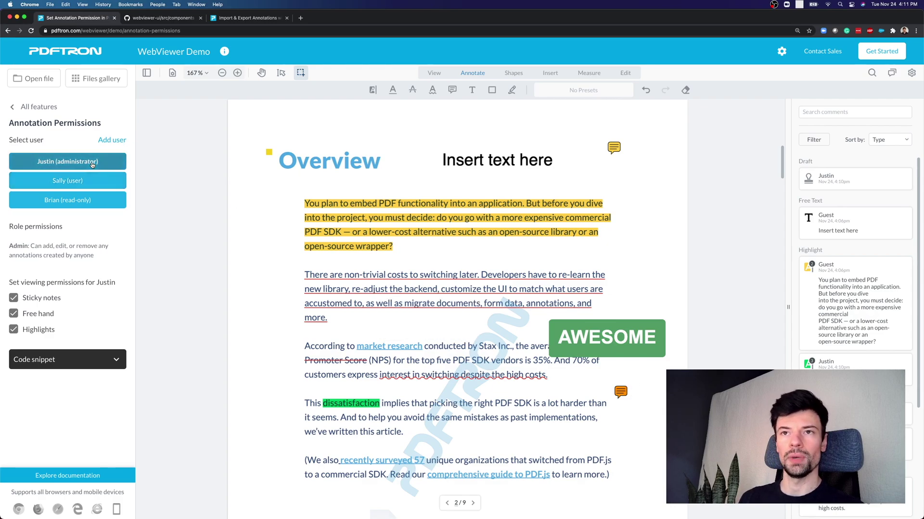
pyautogui.click(621, 392)
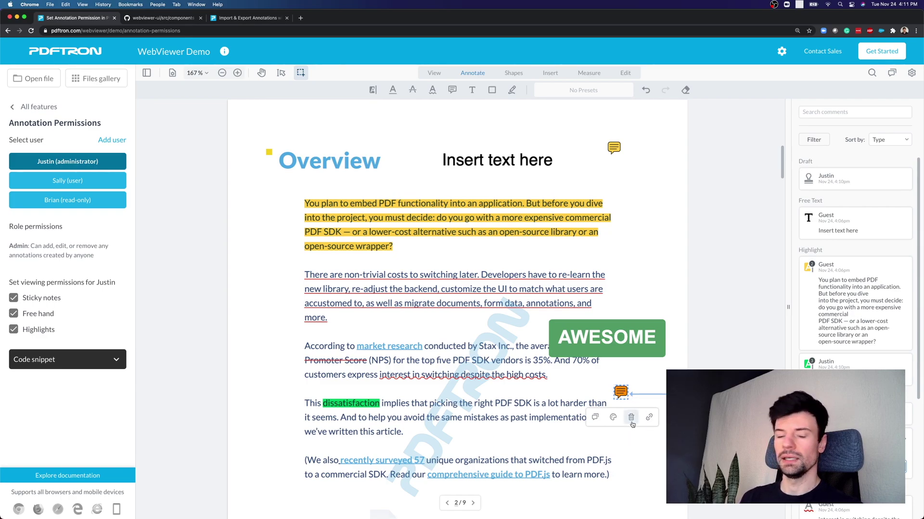
pyautogui.click(631, 418)
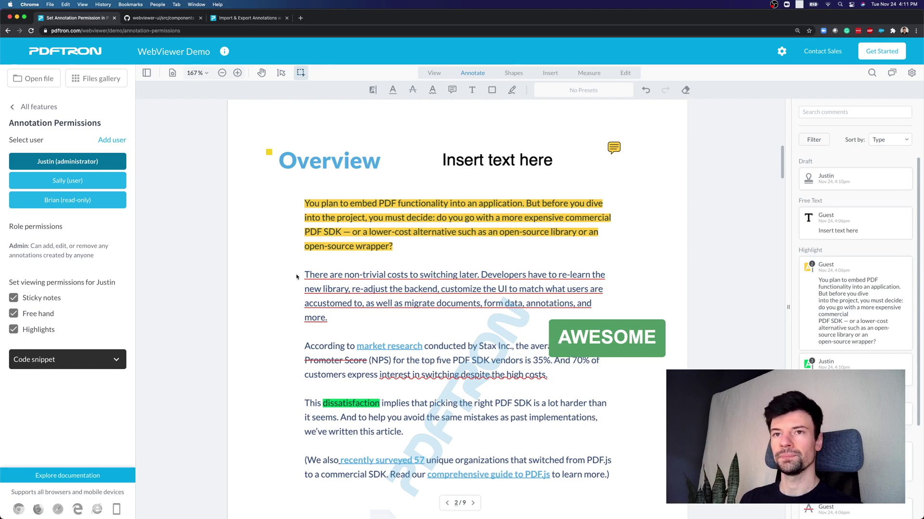
# Make the read-only user current and select the dissatisfaction highlight from its comment
pyautogui.click(106, 202)
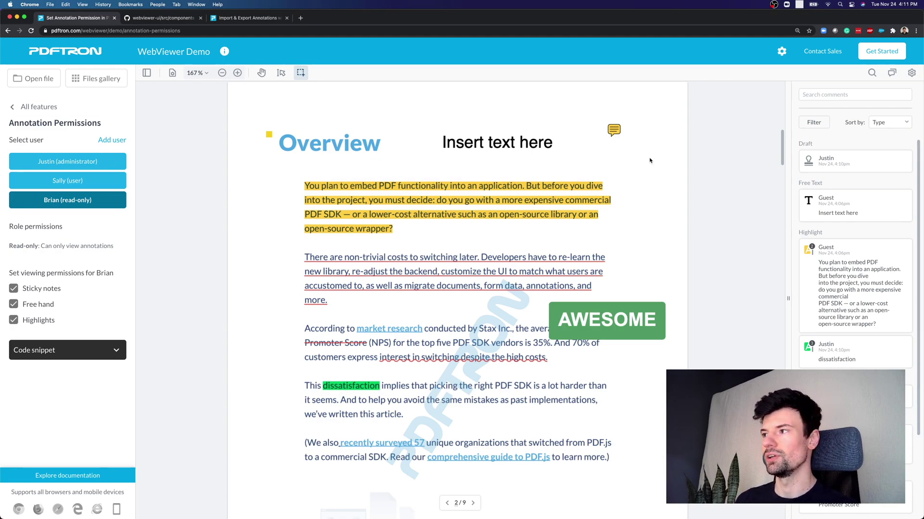
pyautogui.scroll(-3, 828, 202)
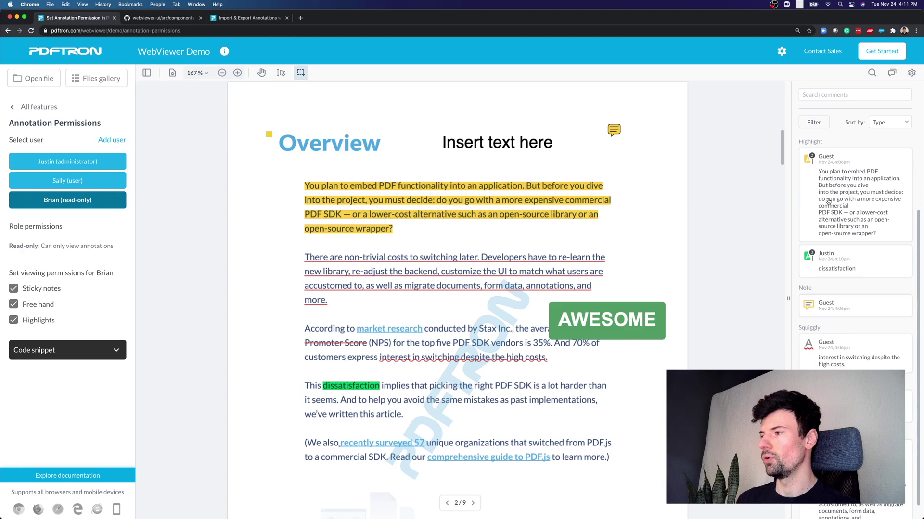
pyautogui.scroll(3, 828, 202)
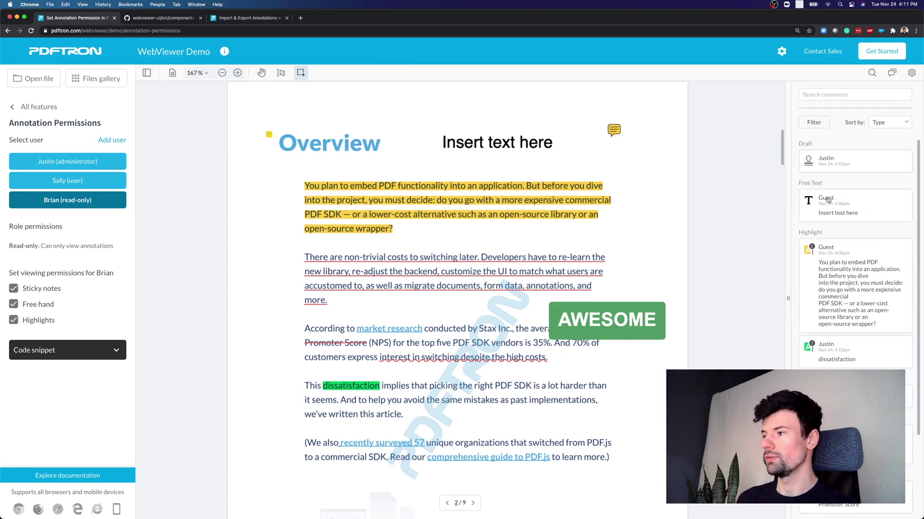
pyautogui.click(837, 356)
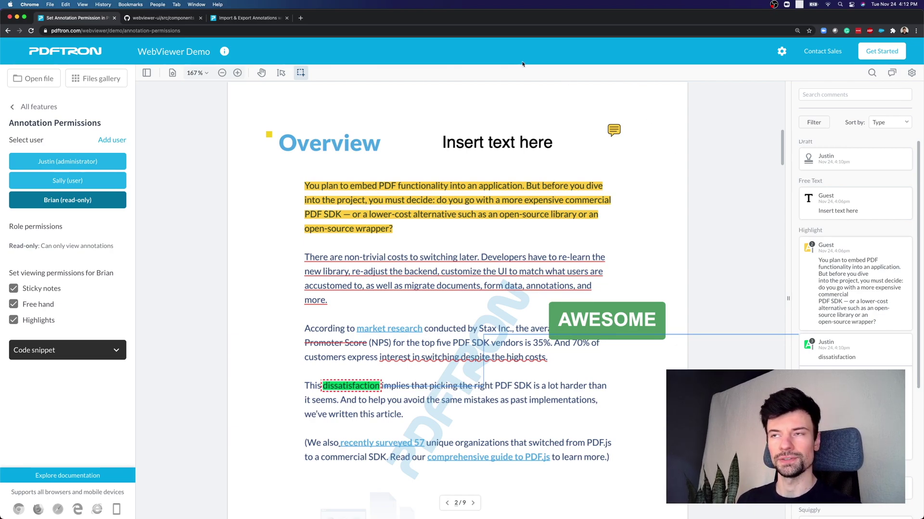
# Draw a red cloud around the Overview heading on page 2 with the Shapes cloud tool
pyautogui.press('super+bracketleft')
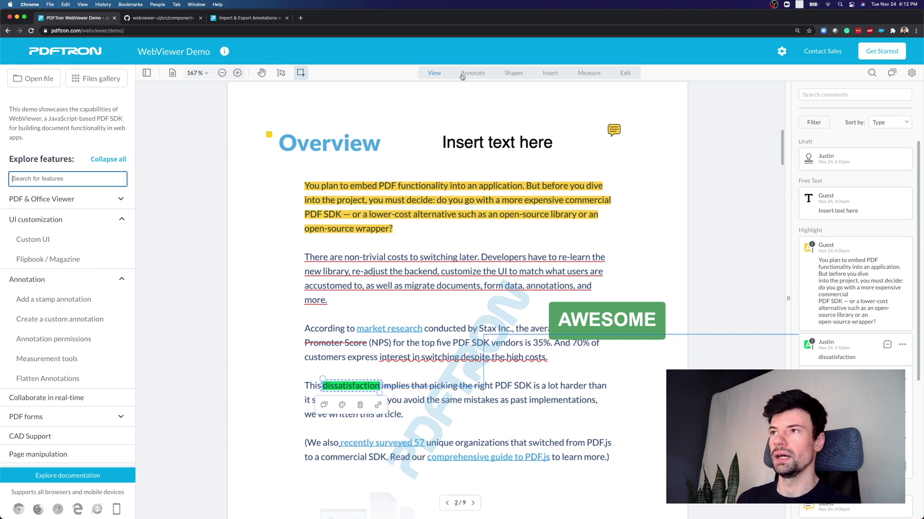
pyautogui.click(462, 73)
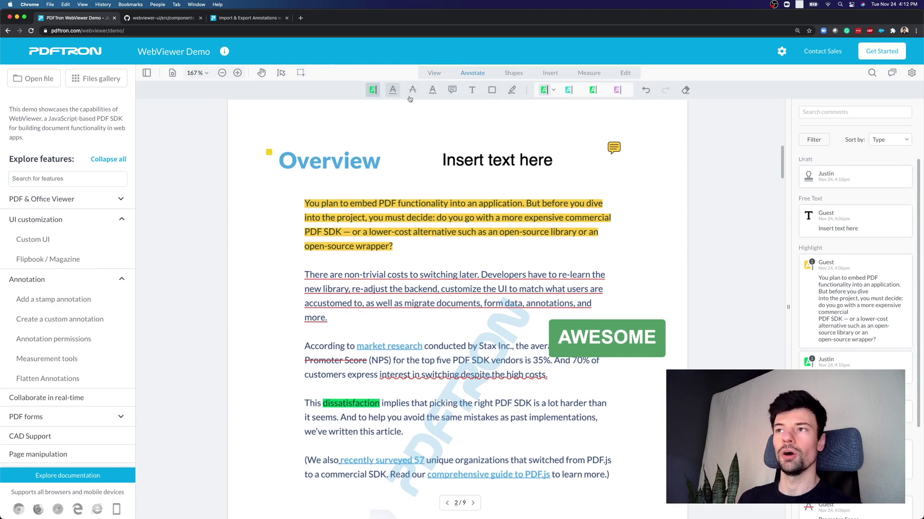
pyautogui.click(515, 74)
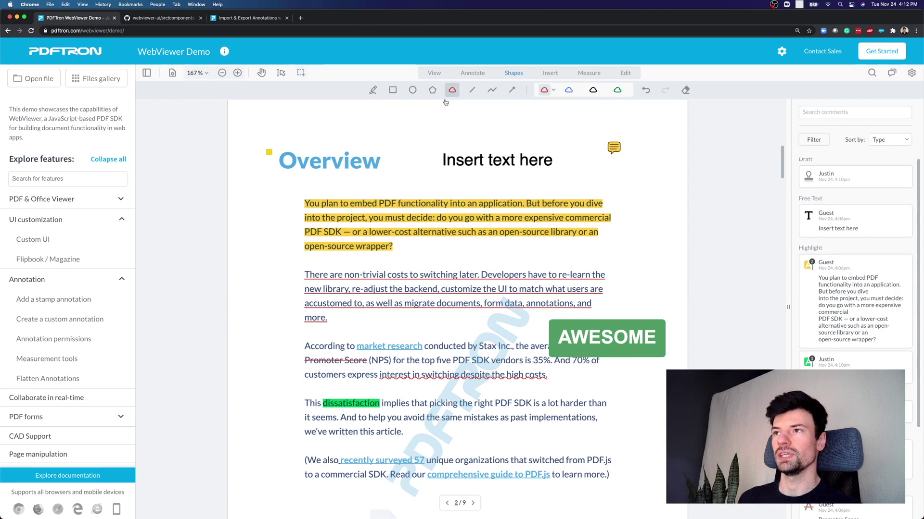
pyautogui.click(341, 136)
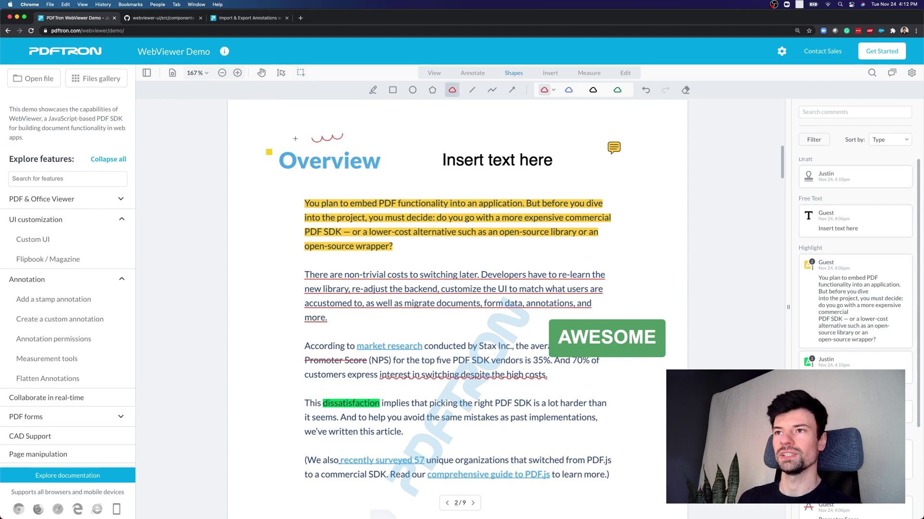
pyautogui.click(255, 139)
pyautogui.click(254, 186)
pyautogui.click(394, 183)
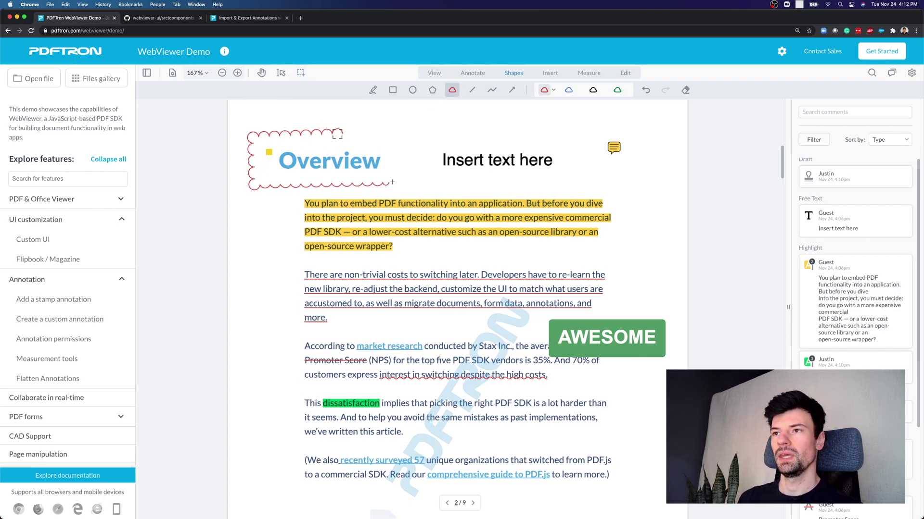
pyautogui.click(418, 144)
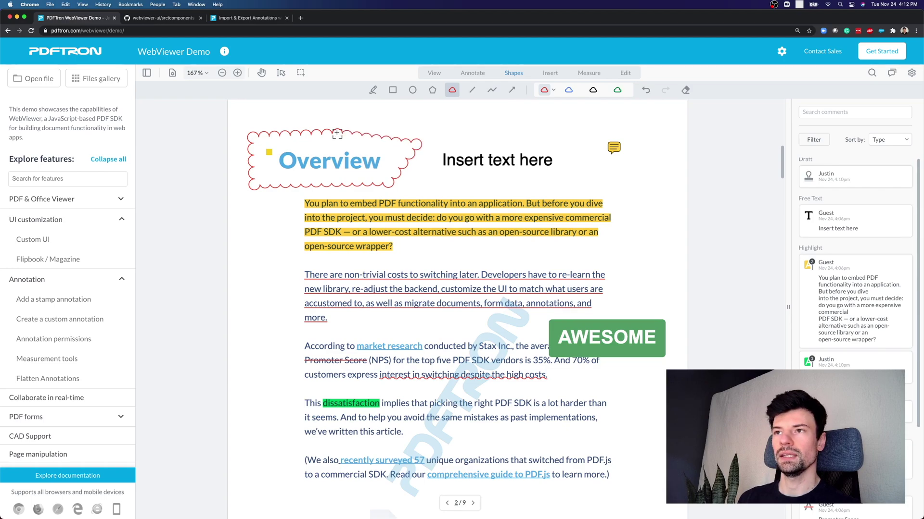
pyautogui.click(337, 134)
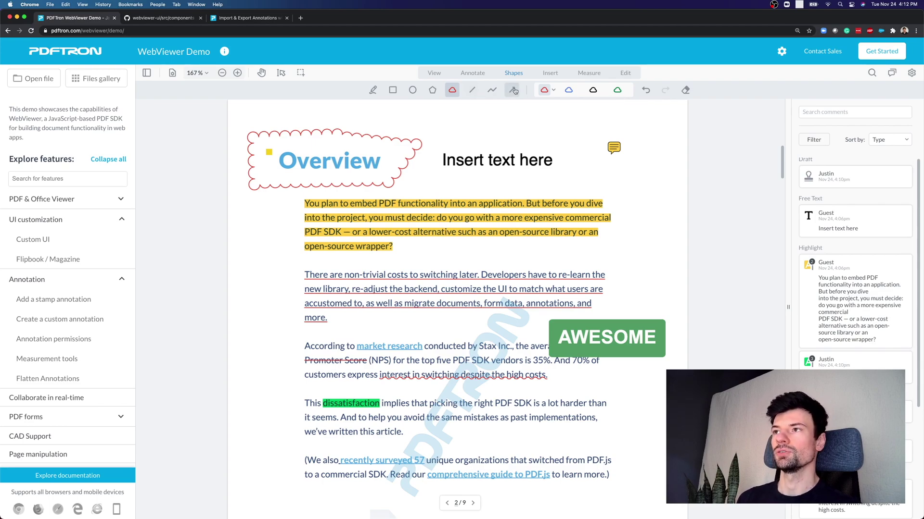
# Insert a red callout reading 'Take a look at this!' pointing up at the first paragraph
pyautogui.click(550, 74)
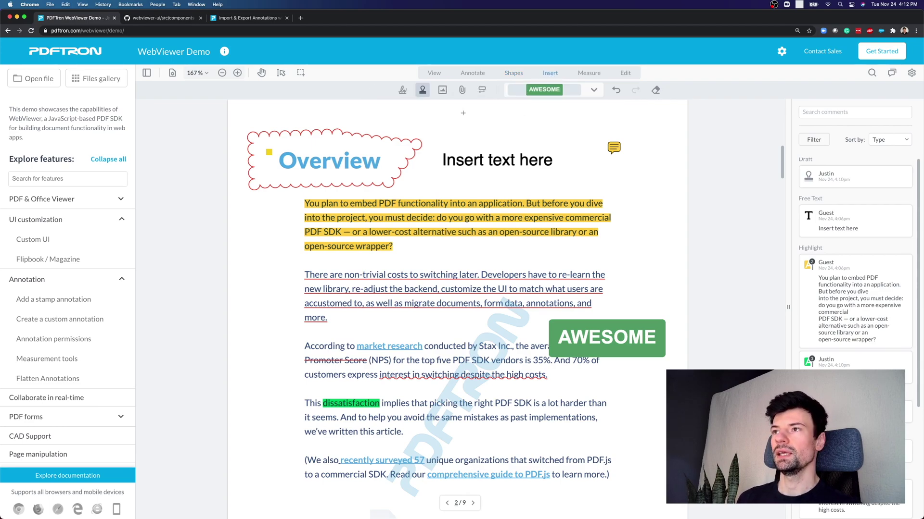
pyautogui.click(482, 90)
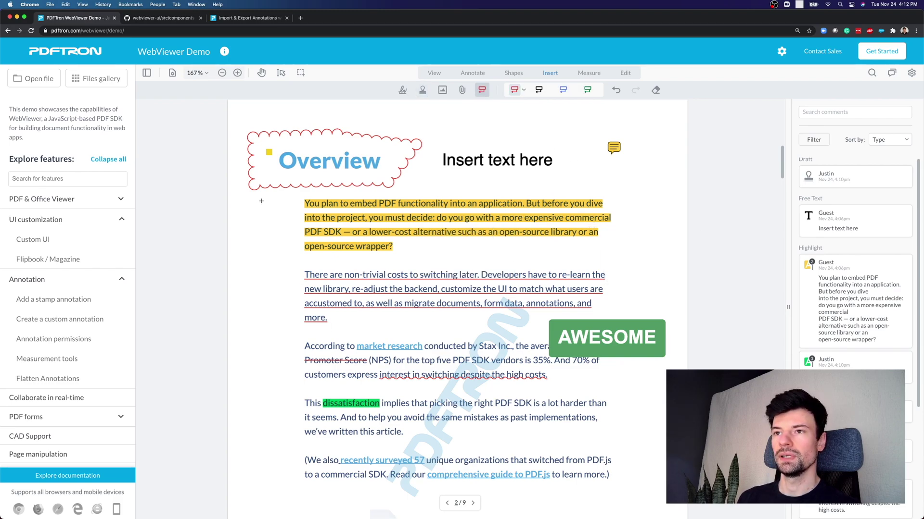
pyautogui.moveTo(261, 201); pyautogui.dragTo(374, 324)
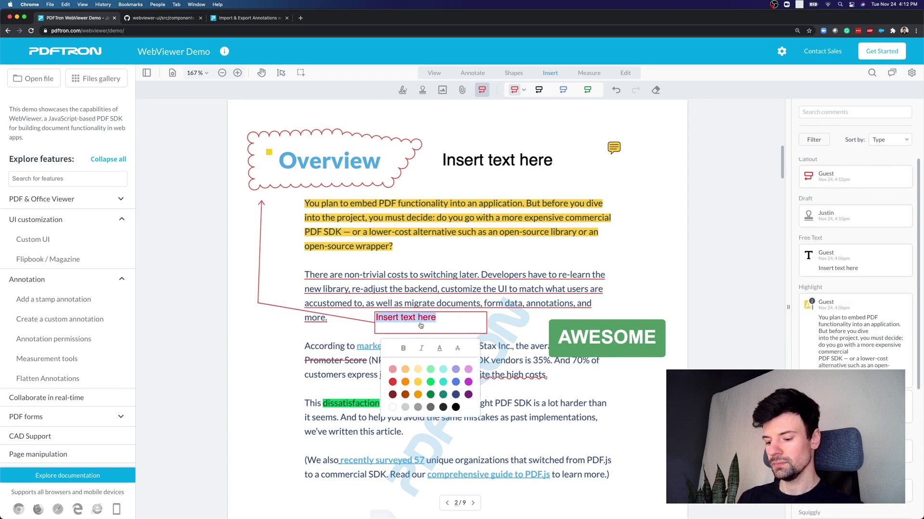
pyautogui.write('Take a look at this!')
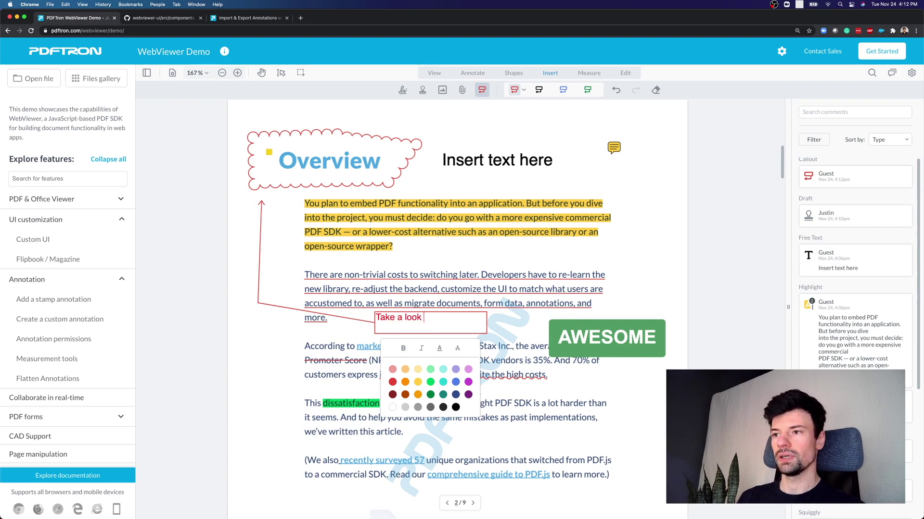
pyautogui.click(626, 258)
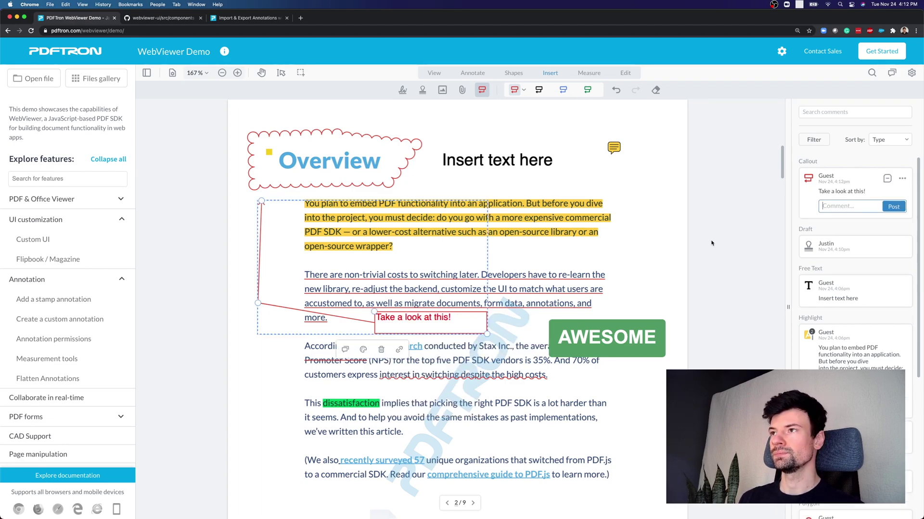
pyautogui.click(403, 91)
pyautogui.scroll(-6, 457, 165)
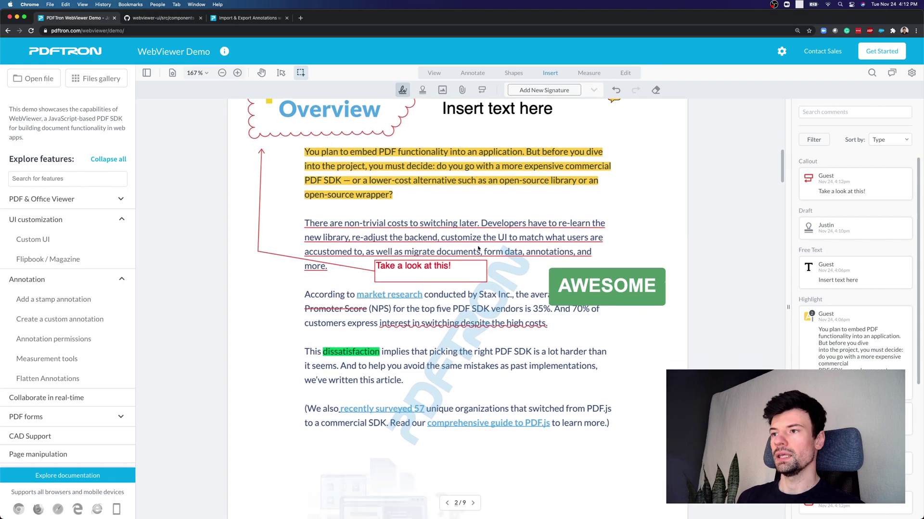
# Draw a new handwritten signature and place it over the illustration below the PDF.js paragraph
pyautogui.click(527, 90)
pyautogui.moveTo(476, 329)
pyautogui.mouseDown()
pyautogui.moveTo(529, 272)
pyautogui.moveTo(549, 288)
pyautogui.moveTo(607, 289)
pyautogui.mouseUp()
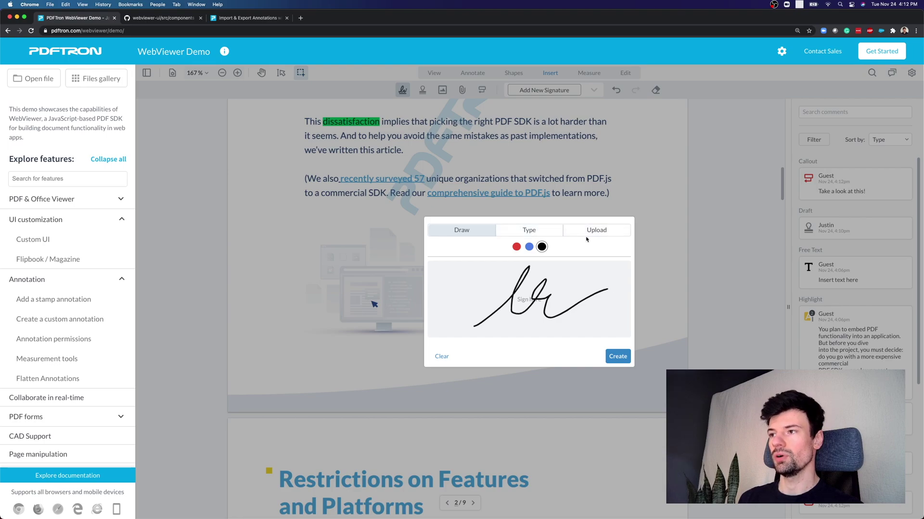
pyautogui.click(613, 356)
pyautogui.click(391, 309)
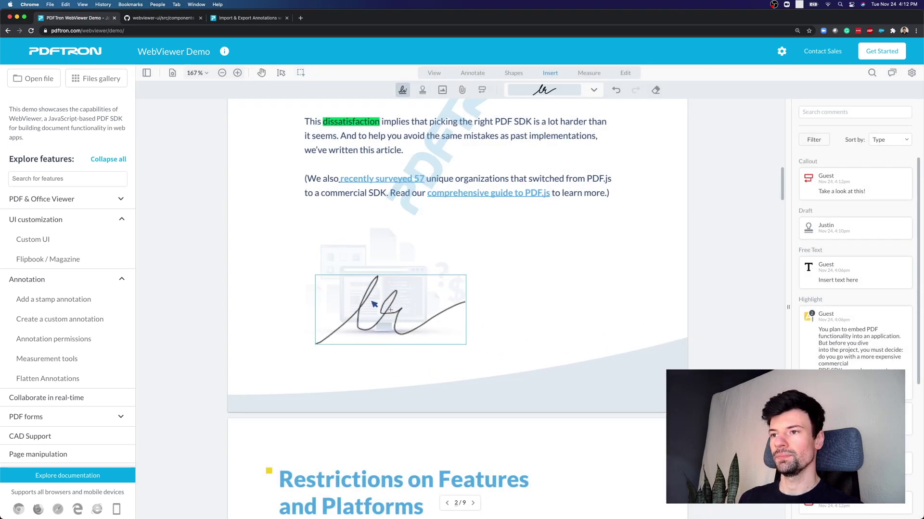
pyautogui.scroll(3, 540, 249)
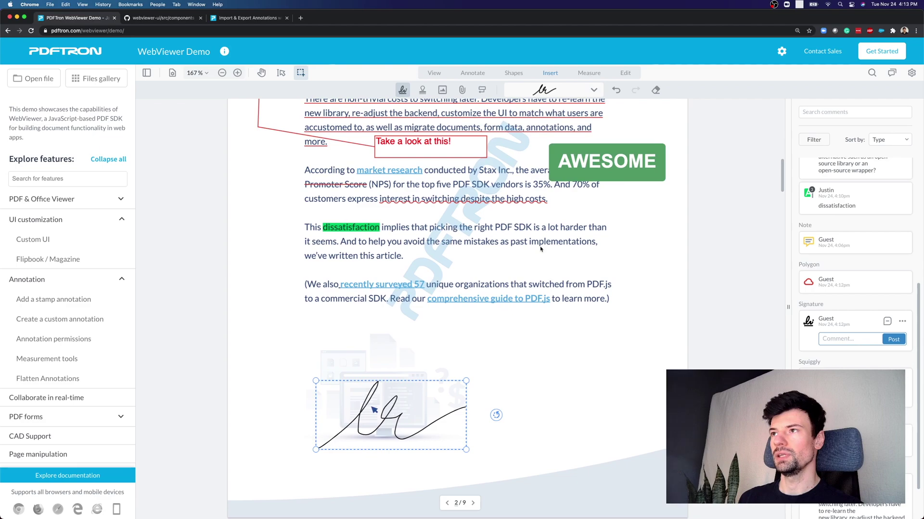
pyautogui.click(443, 90)
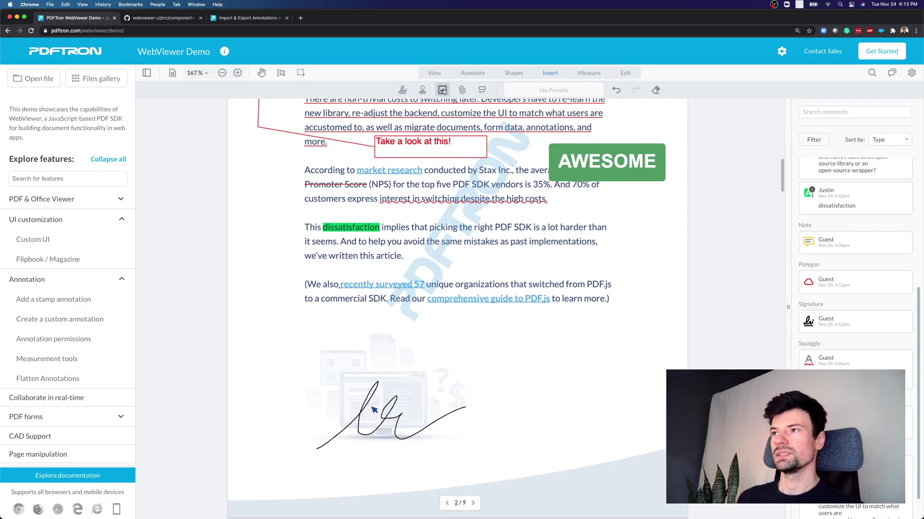
pyautogui.click(589, 73)
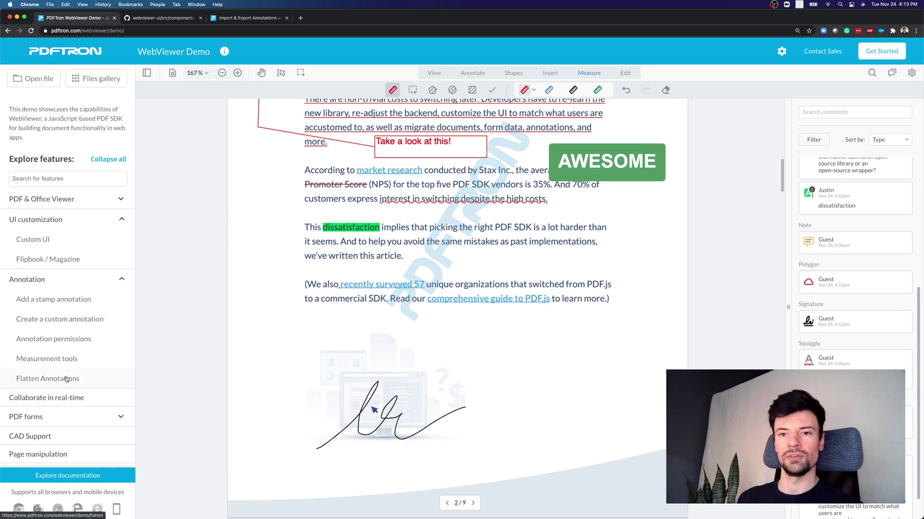
# Load the Measurement Tools floor-plan demo, trying the Area tool before returning to Distance
pyautogui.scroll(-3, 68, 379)
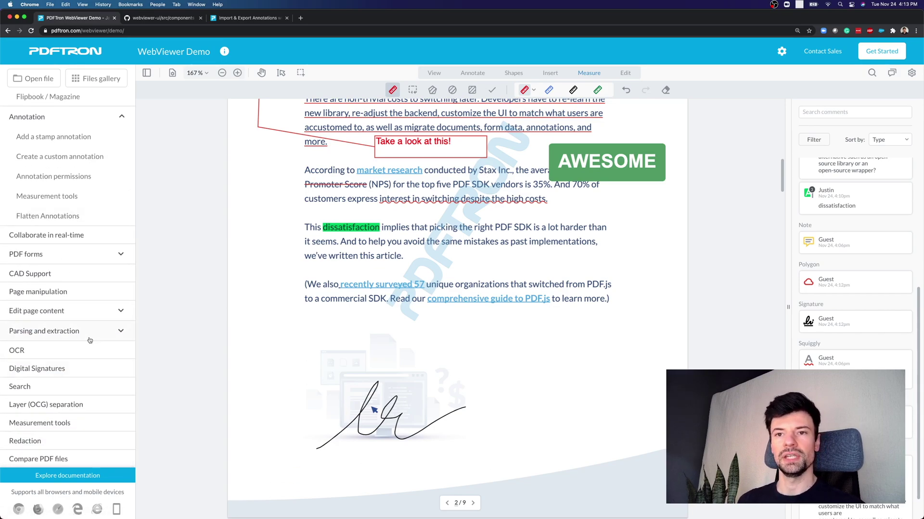
pyautogui.click(71, 423)
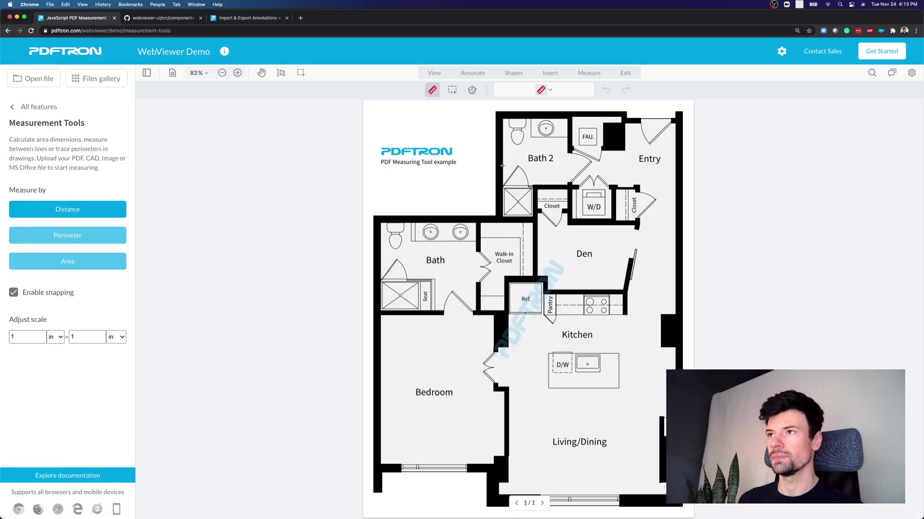
pyautogui.click(472, 90)
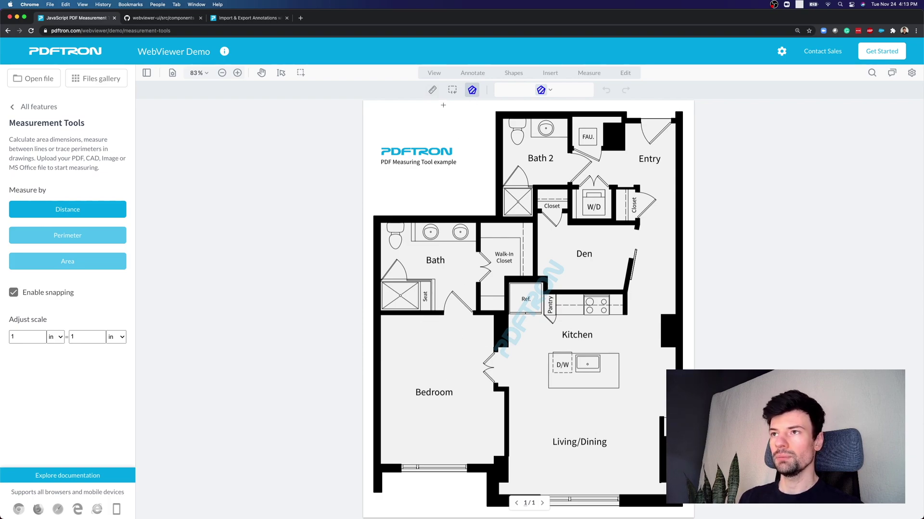
pyautogui.click(432, 90)
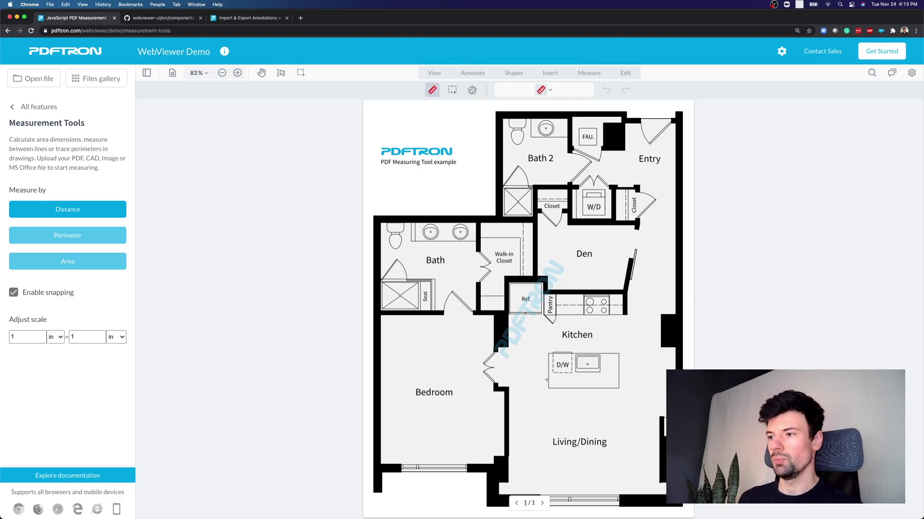
# Measure the kitchen island and calibrate that distance from 2.63 in to 3.00 m
pyautogui.moveTo(548, 388); pyautogui.dragTo(617, 389)
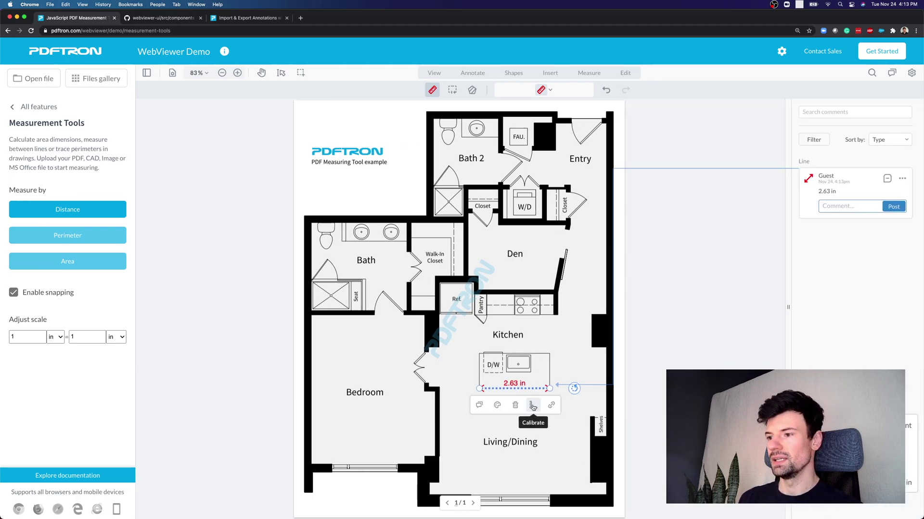
pyautogui.click(533, 406)
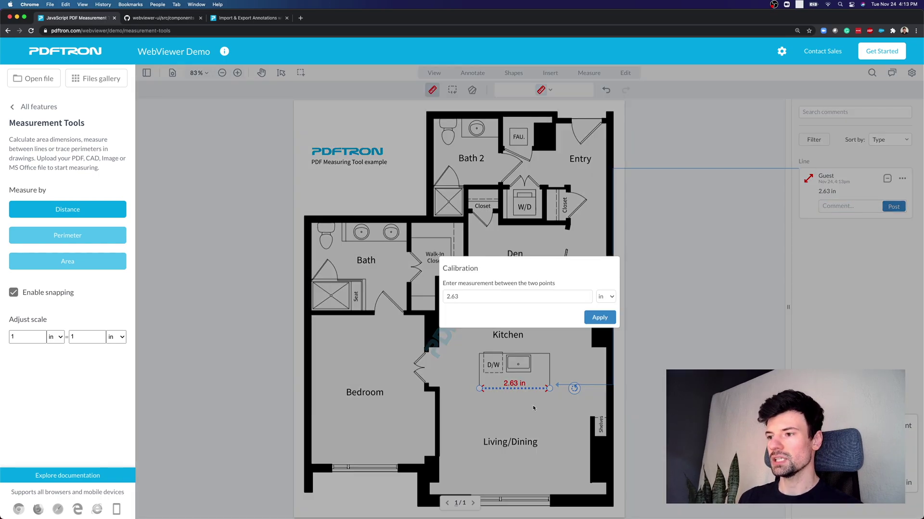
pyautogui.click(604, 297)
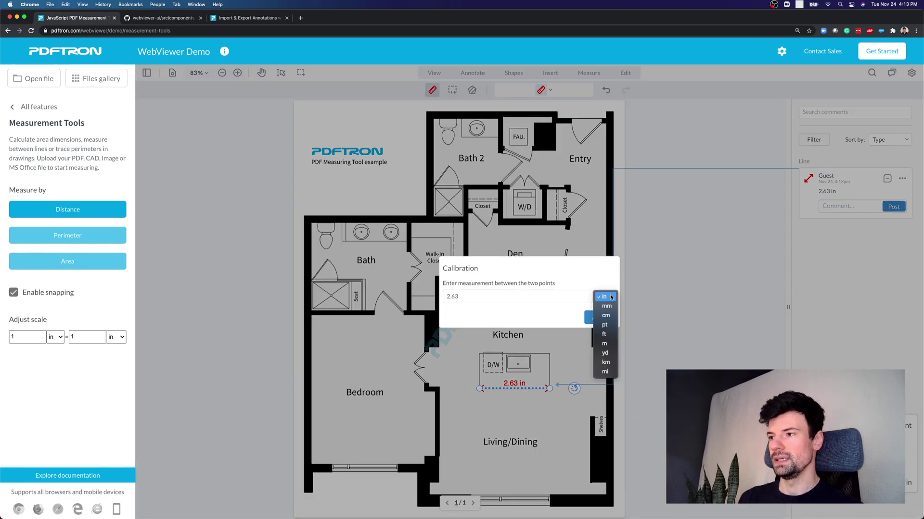
pyautogui.click(605, 345)
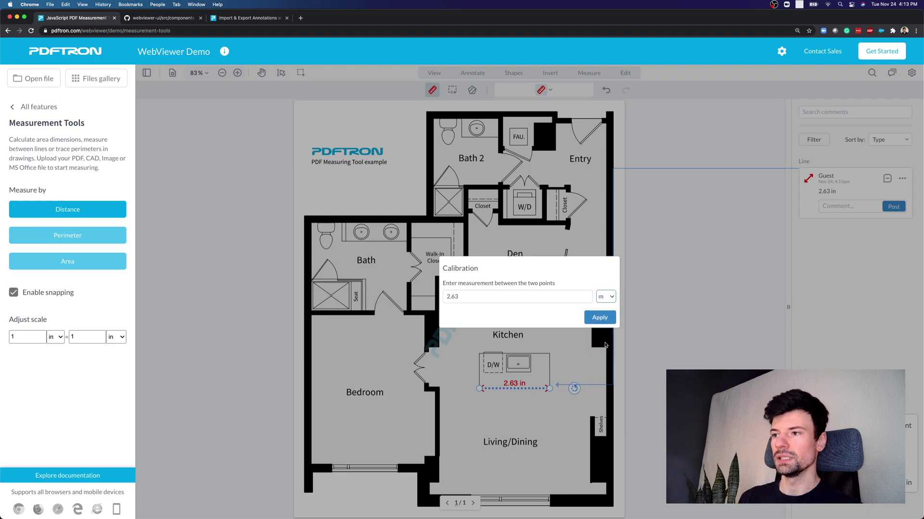
pyautogui.moveTo(472, 297); pyautogui.dragTo(437, 296)
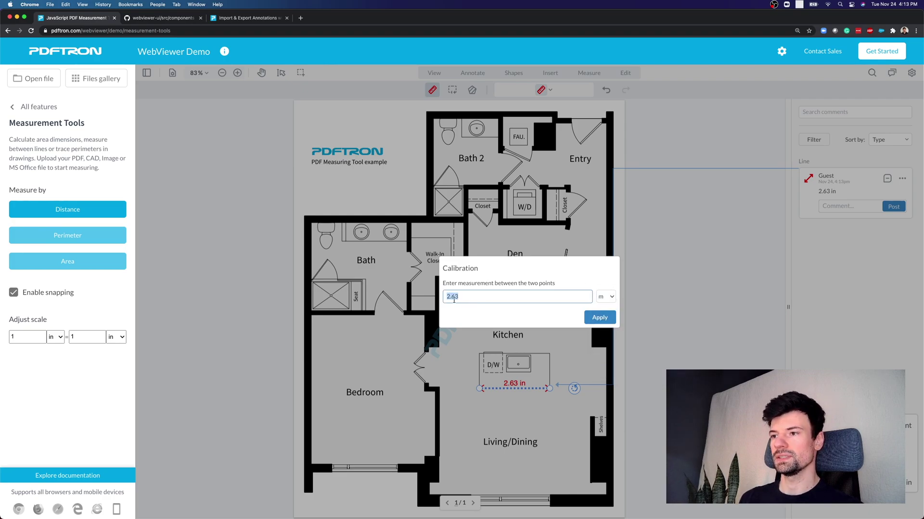
pyautogui.write('3')
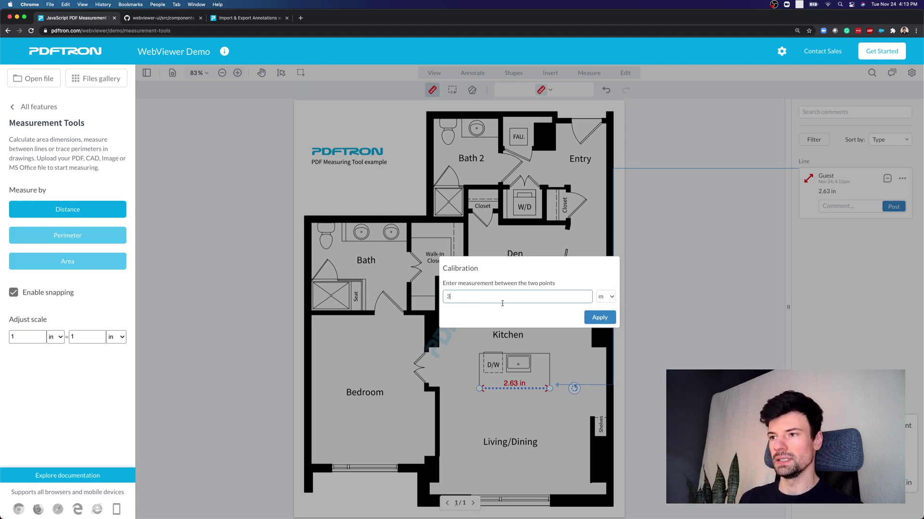
pyautogui.click(594, 317)
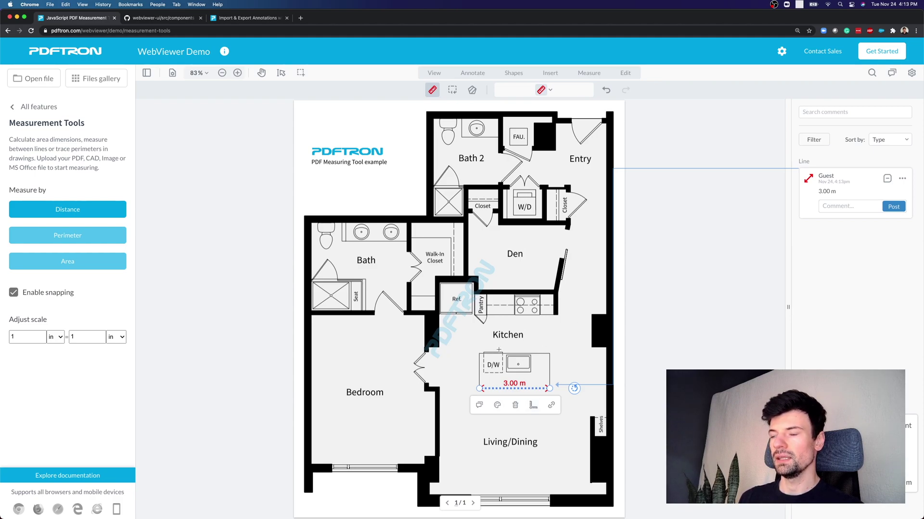
# Trace the bedroom outline along its right wall with the Area tool, reading 31.74 sq m
pyautogui.click(472, 91)
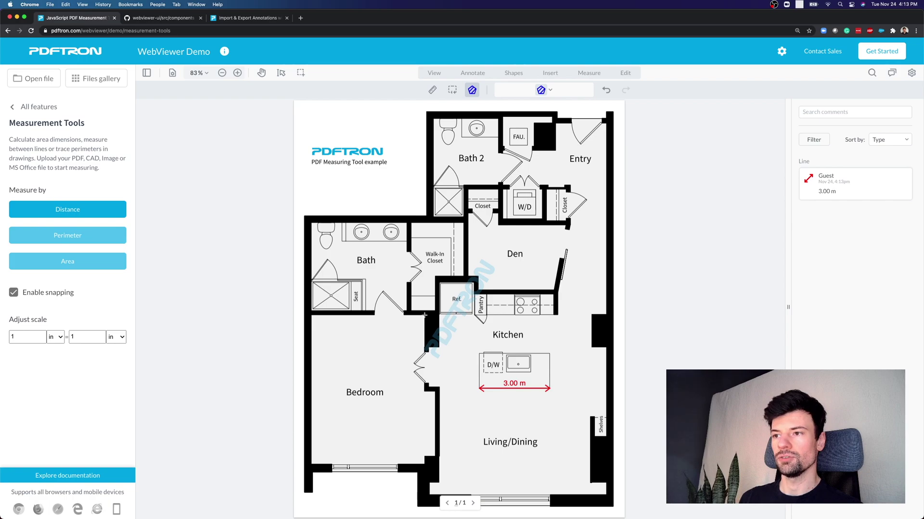
pyautogui.moveTo(425, 315)
pyautogui.mouseDown()
pyautogui.moveTo(412, 406)
pyautogui.moveTo(435, 393)
pyautogui.mouseUp()
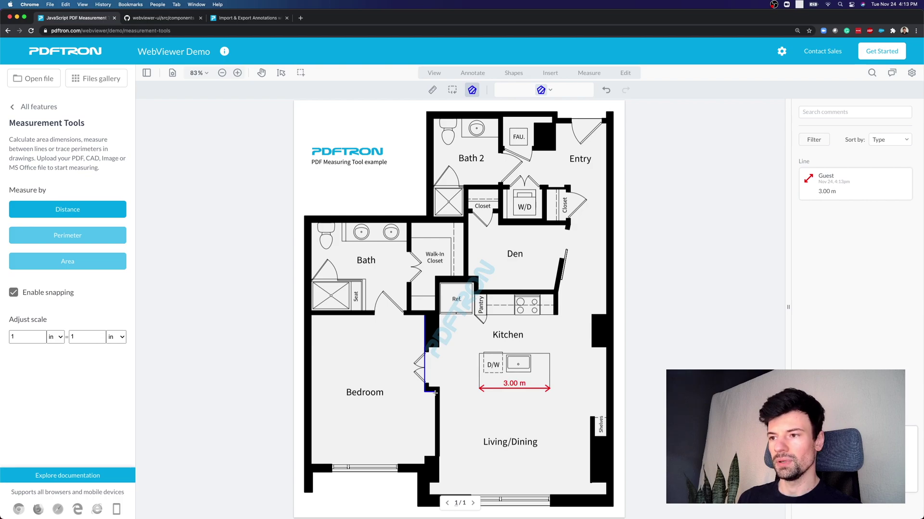
pyautogui.moveTo(435, 393)
pyautogui.mouseDown()
pyautogui.moveTo(434, 456)
pyautogui.moveTo(424, 465)
pyautogui.moveTo(311, 465)
pyautogui.moveTo(312, 315)
pyautogui.moveTo(425, 317)
pyautogui.mouseUp()
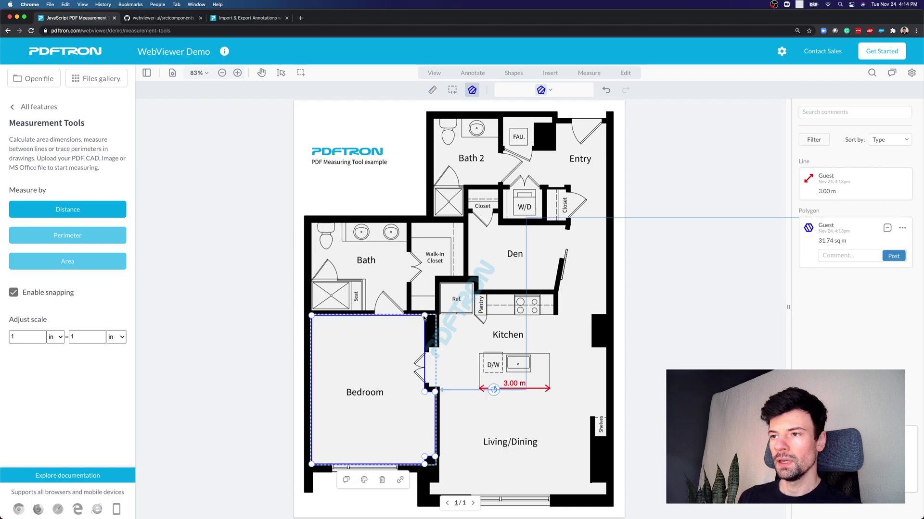